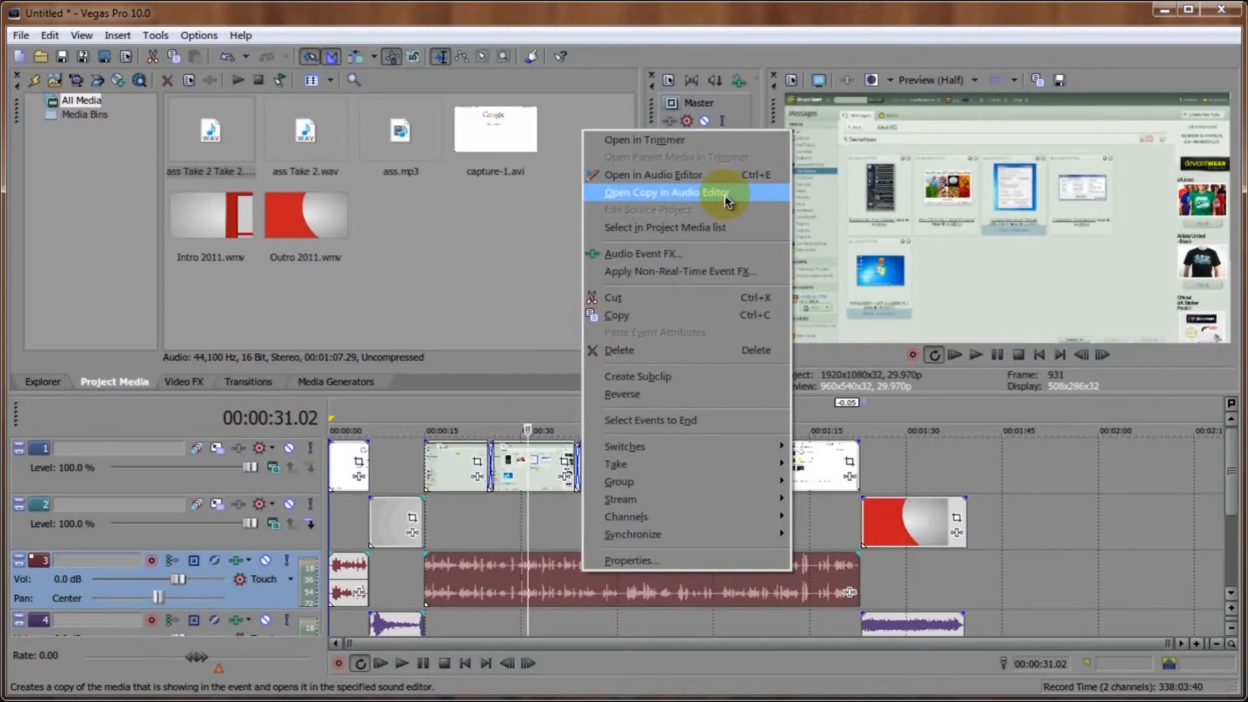
Open a copy of the voice recording from the timeline in the external audio editor and place the playhead at about 23.9 seconds
{"action": "left_click", "coordinate": [725, 195]}
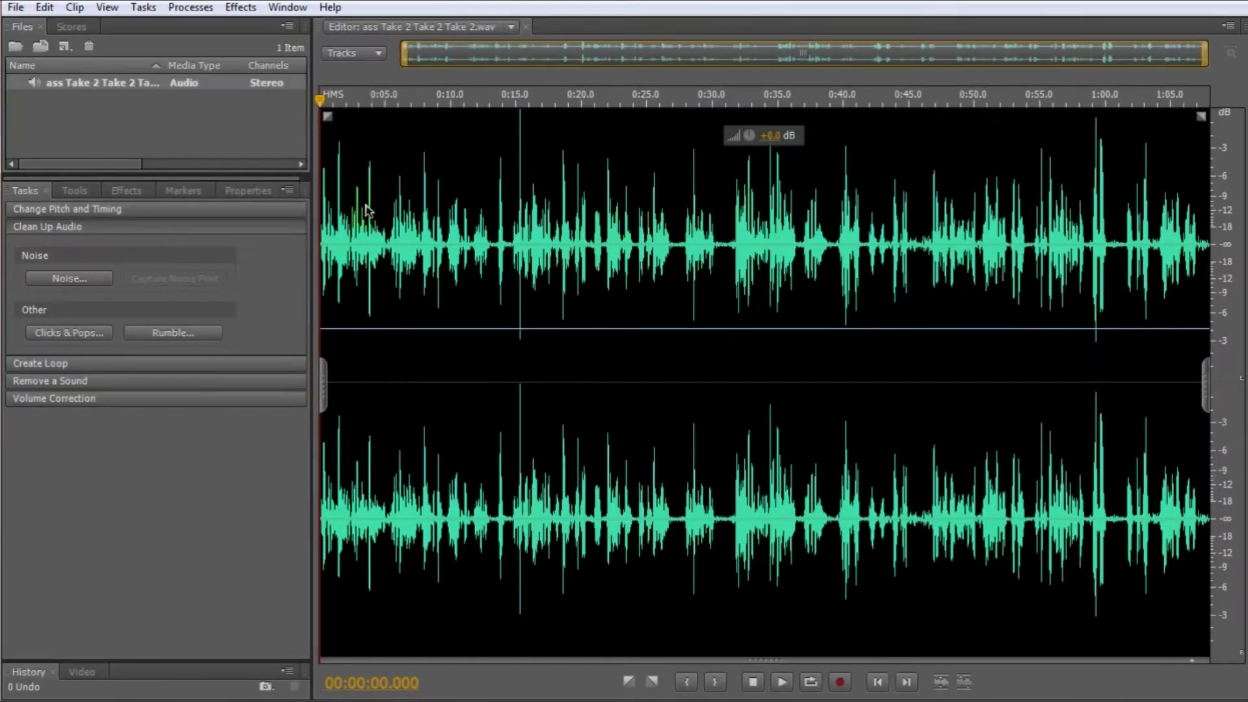
{"action": "left_click", "coordinate": [632, 263]}
{"action": "scroll", "coordinate": [632, 263], "scroll_direction": "up", "scroll_amount": 5}
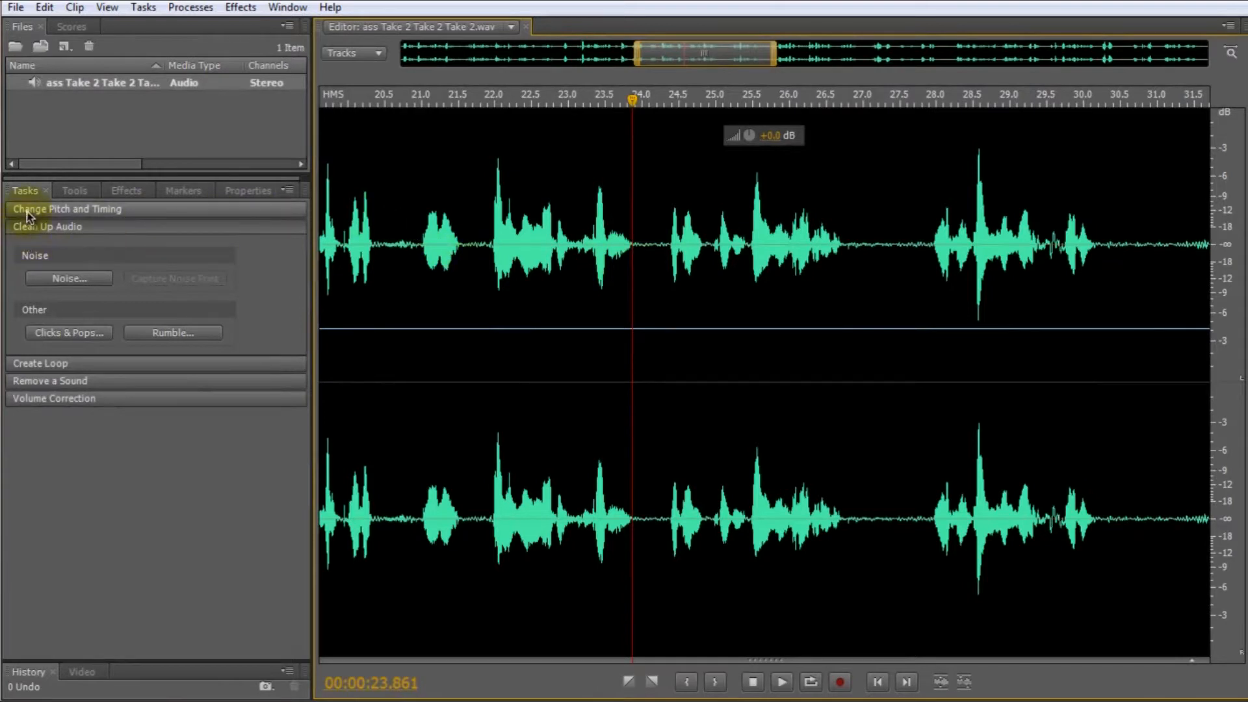
Apply the Clean Up Audio noise reduction to the voice recording with Reduction at 42.2 %
{"action": "left_click", "coordinate": [62, 272]}
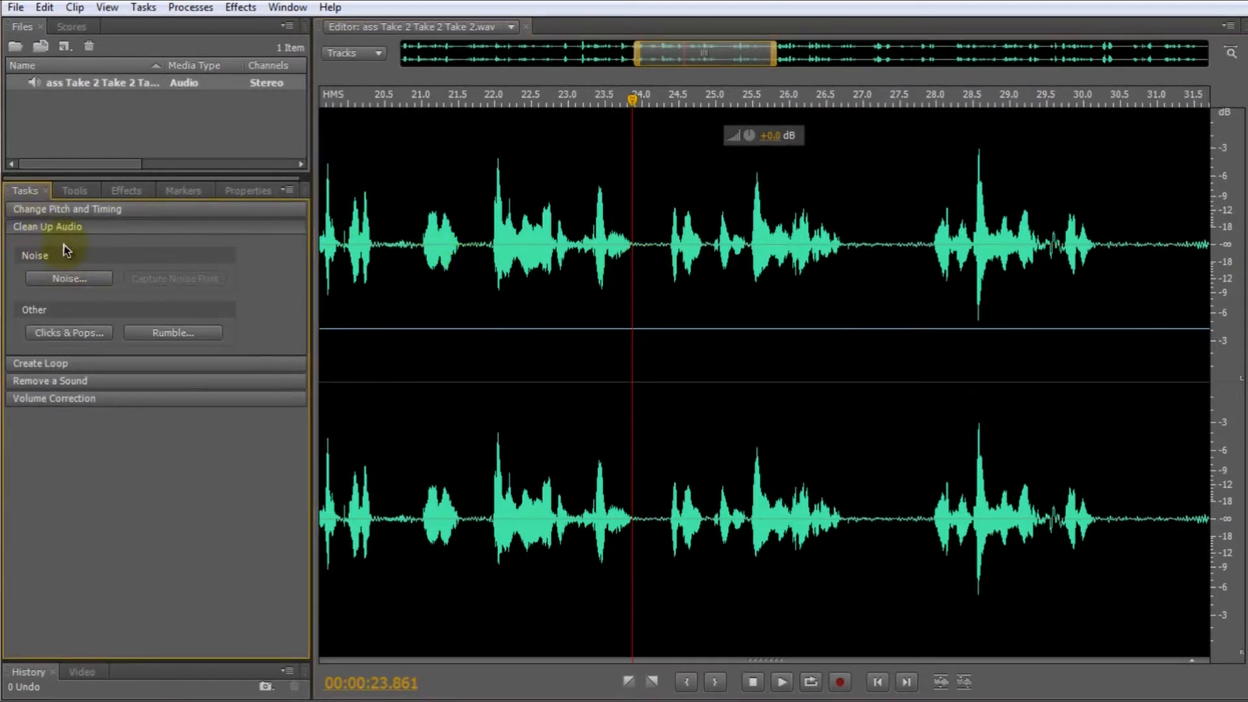
{"action": "left_click", "coordinate": [69, 226]}
{"action": "left_click", "coordinate": [68, 226]}
{"action": "left_click", "coordinate": [74, 276]}
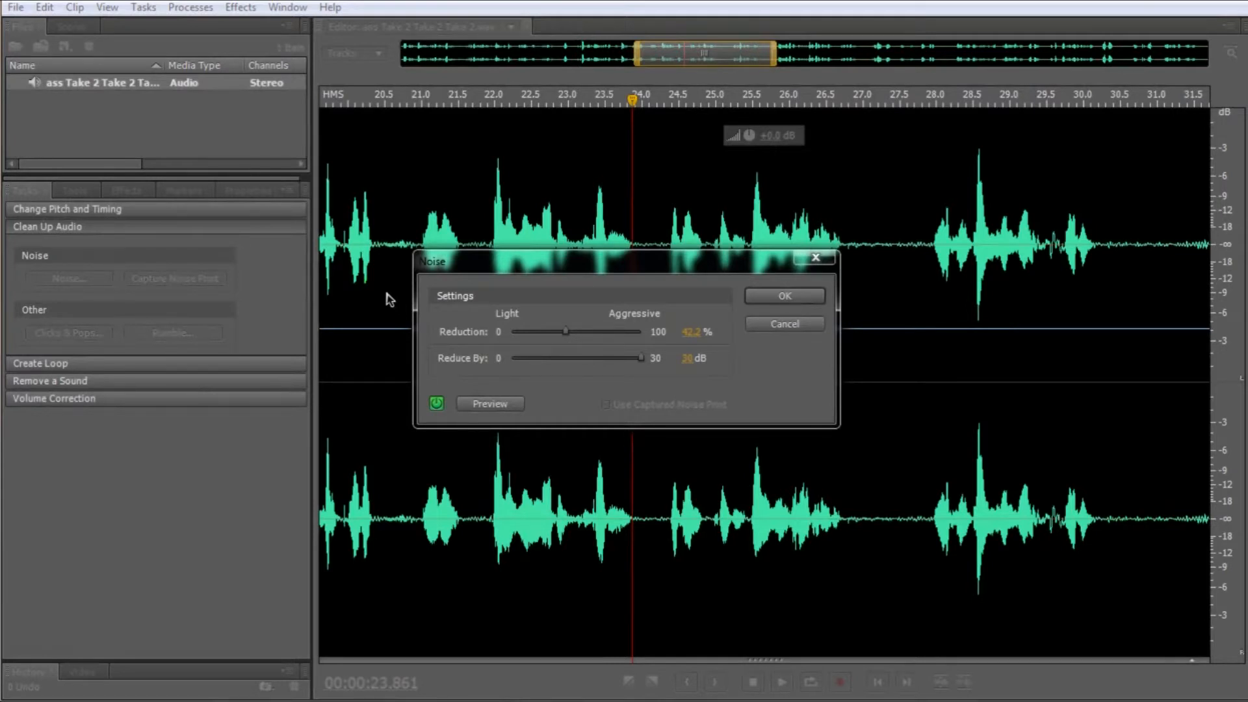
{"action": "left_click", "coordinate": [785, 297]}
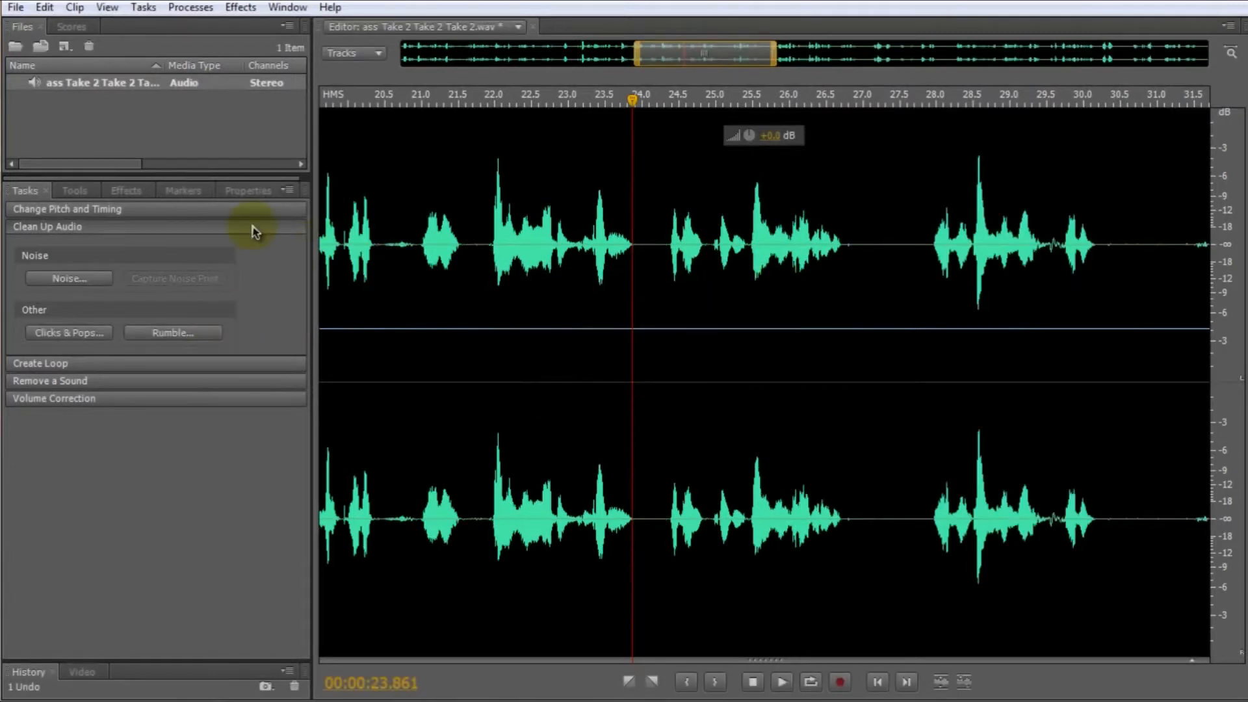
Examine the effects and the stereo rack presets available in the Effects Rack
{"action": "left_click", "coordinate": [136, 194]}
{"action": "right_click", "coordinate": [94, 318]}
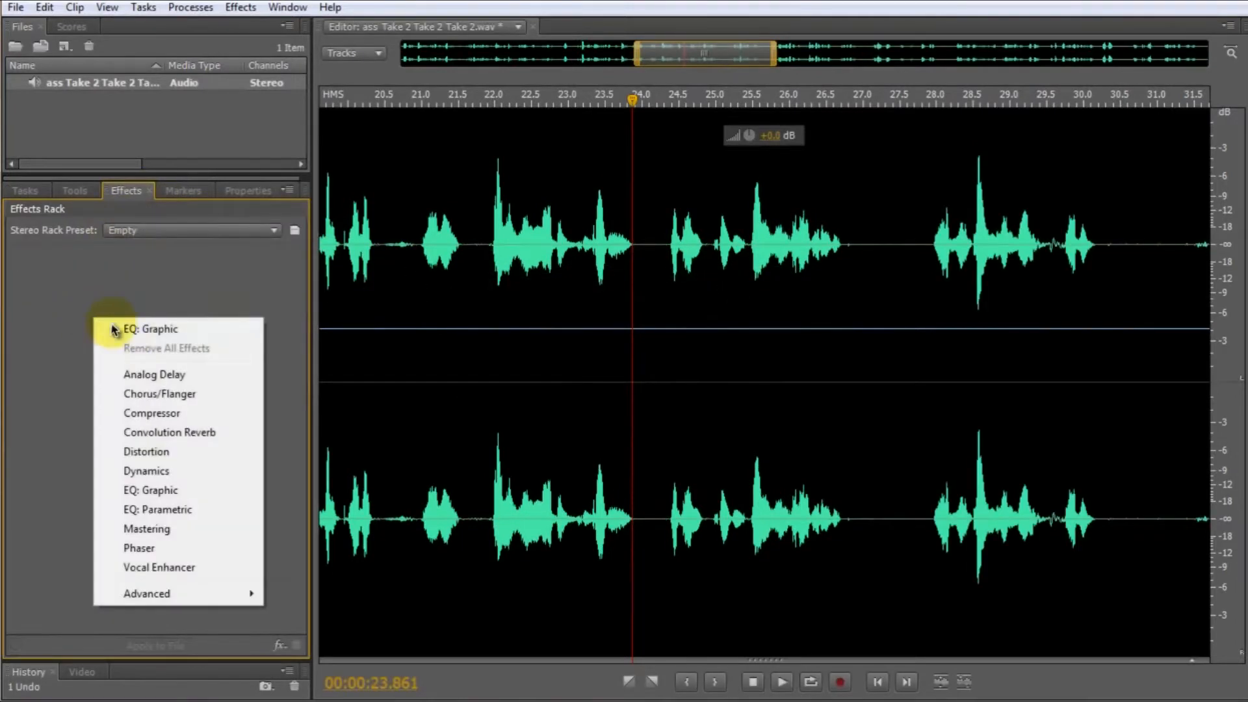
{"action": "left_click", "coordinate": [158, 231]}
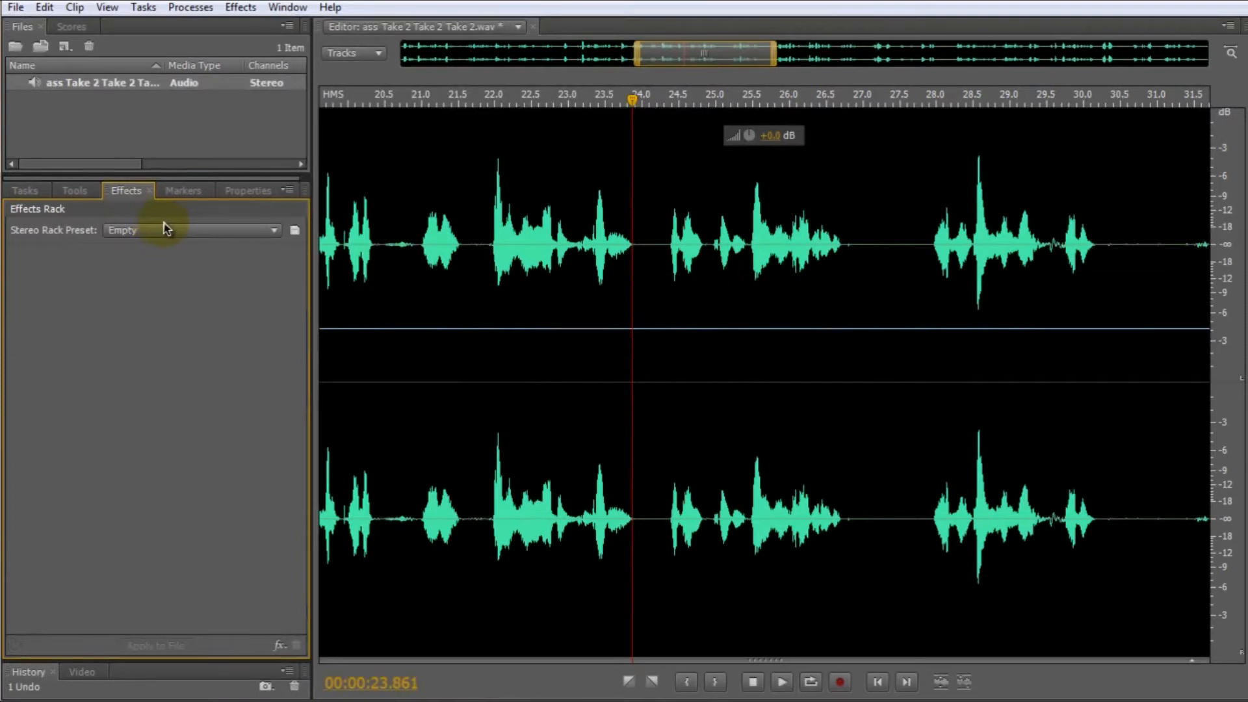
{"action": "left_click", "coordinate": [165, 231]}
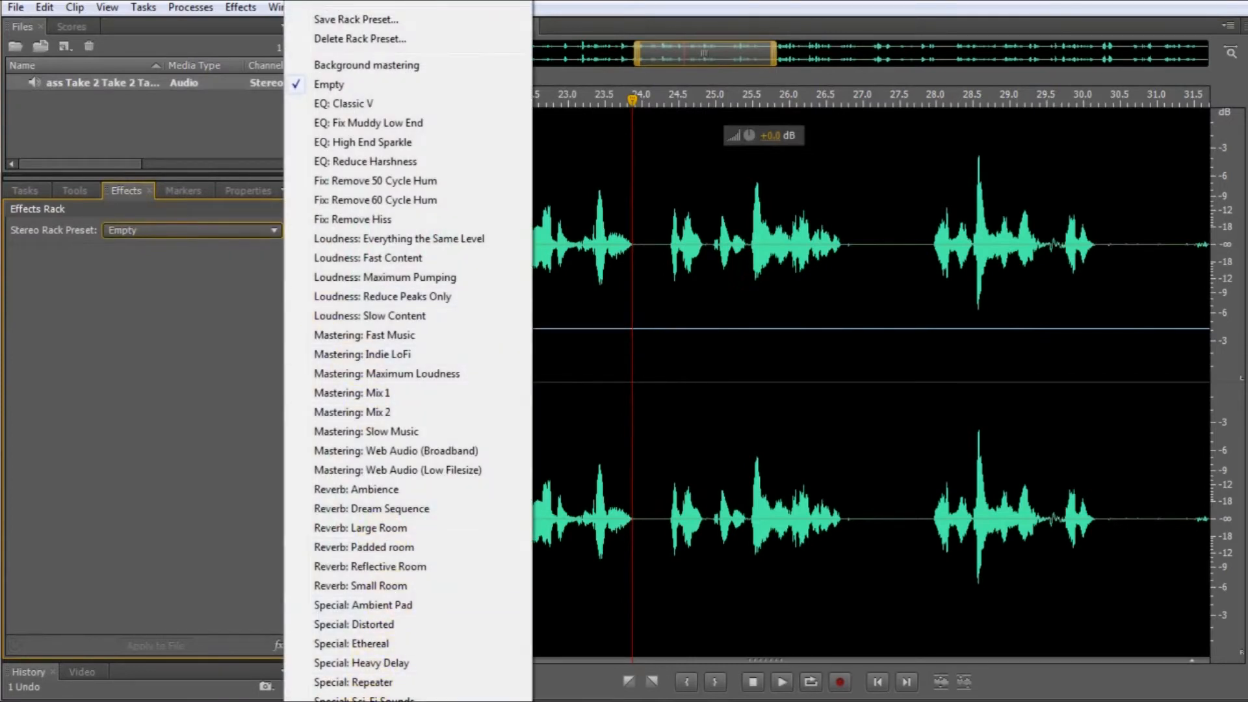
{"action": "scroll", "coordinate": [334, 646], "scroll_direction": "down", "scroll_amount": 5}
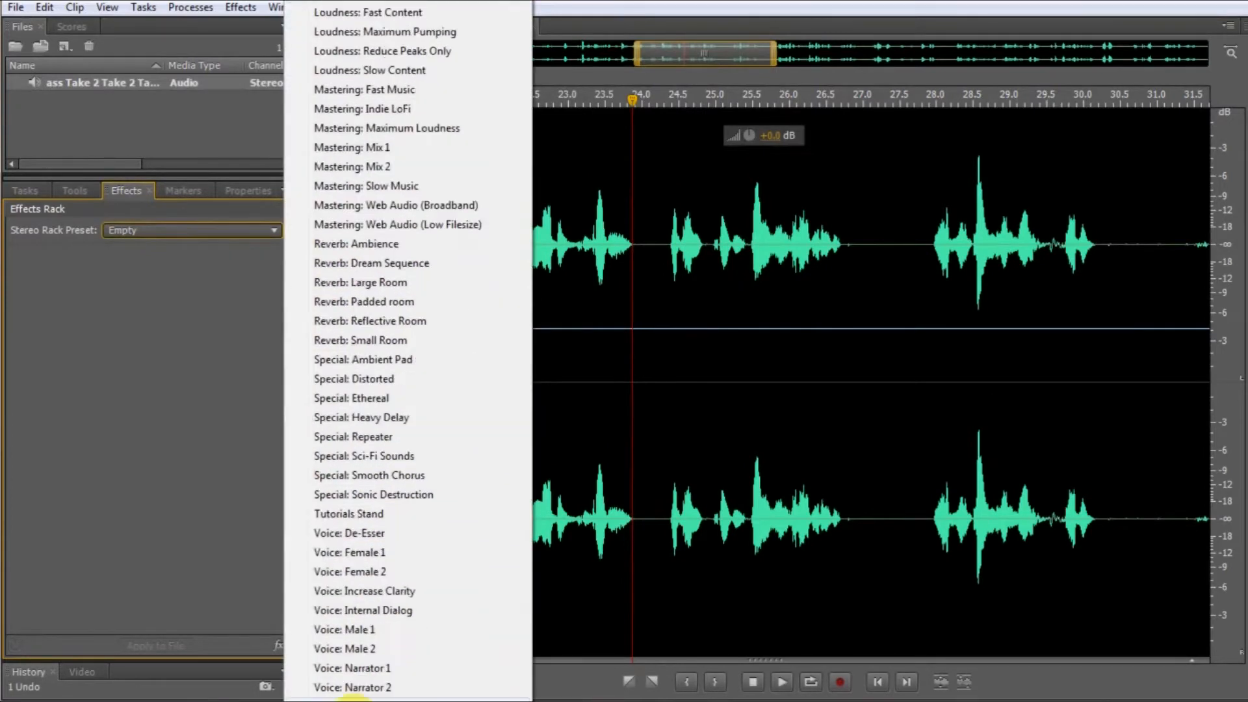
{"action": "left_click", "coordinate": [164, 418]}
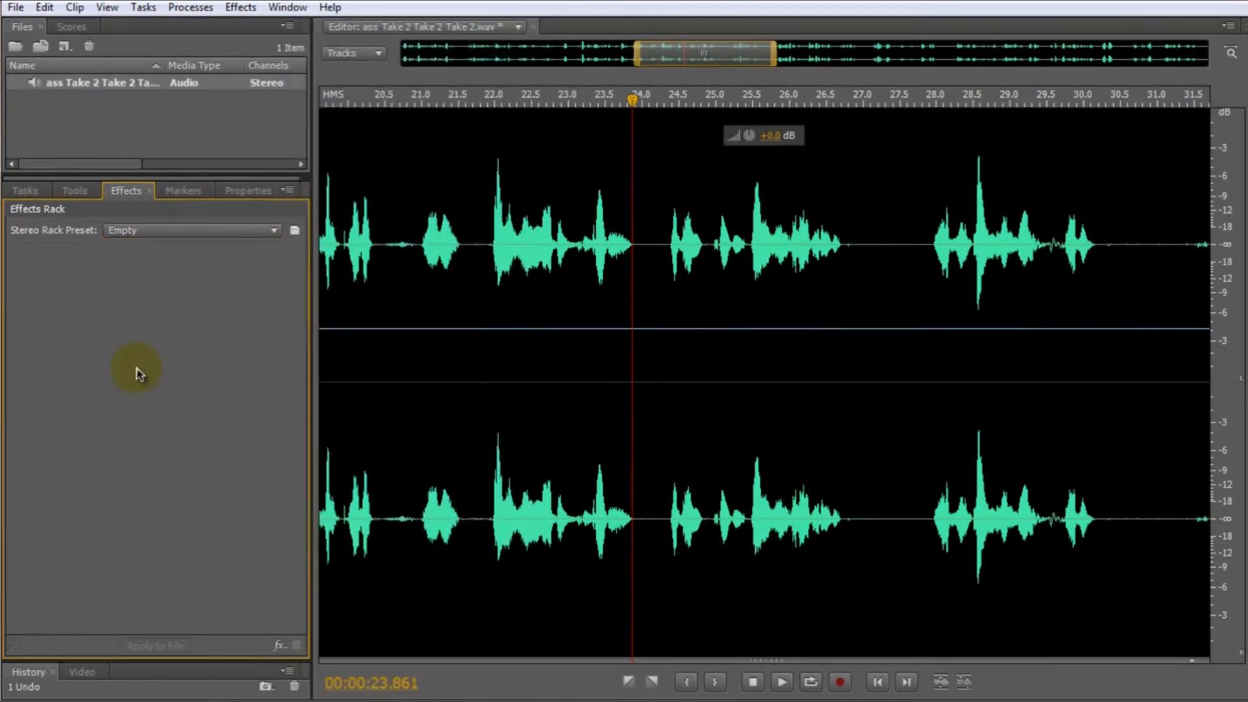
Add an EQ: Graphic effect to the rack and choose its Default preset
{"action": "right_click", "coordinate": [138, 373]}
{"action": "left_click", "coordinate": [177, 538]}
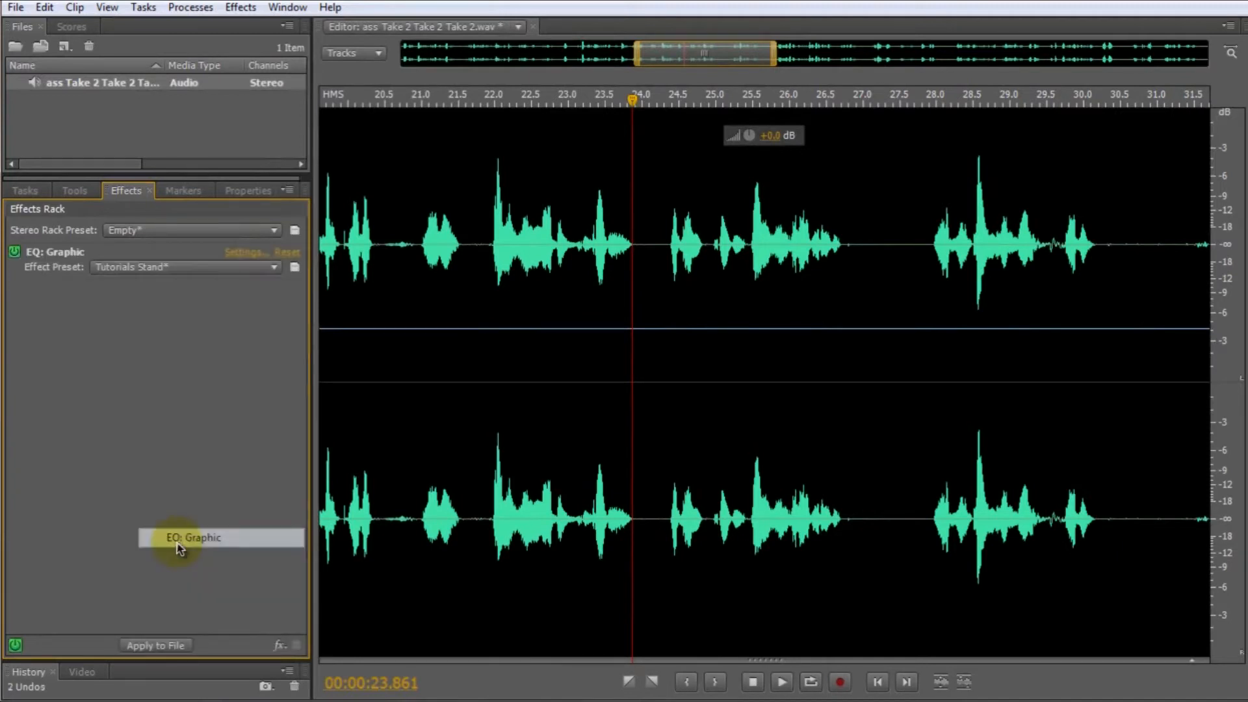
{"action": "left_click", "coordinate": [217, 269]}
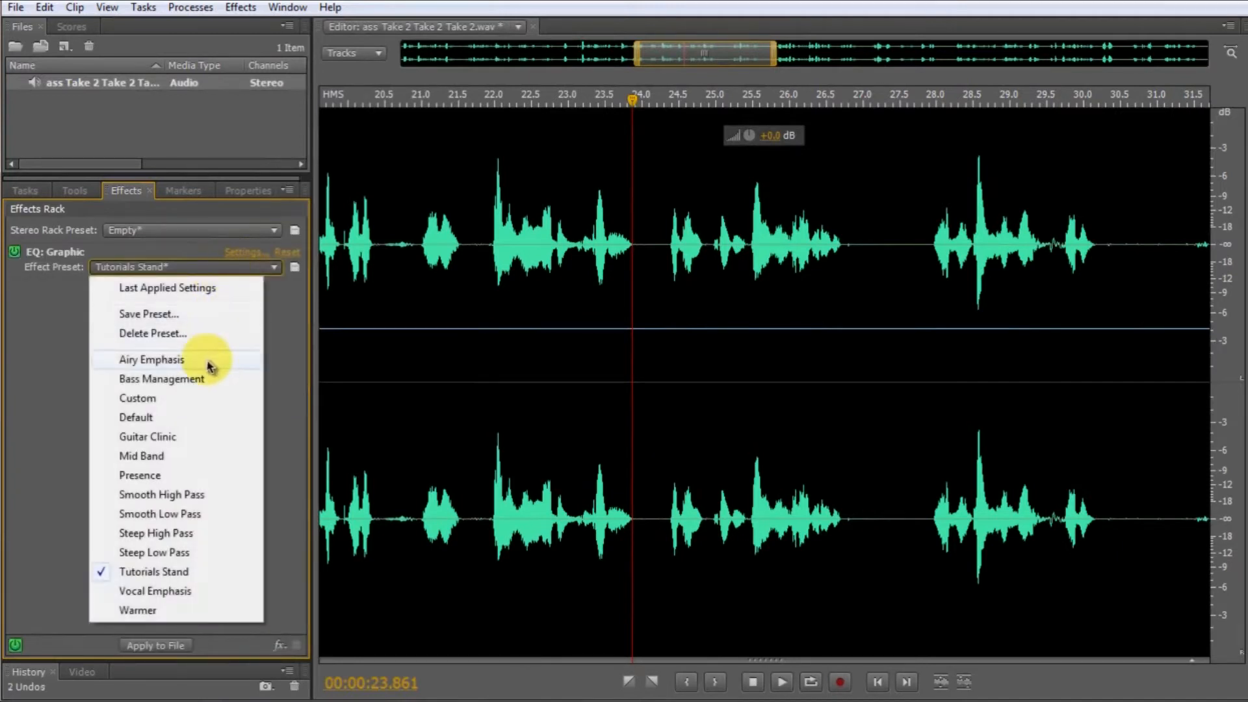
{"action": "left_click", "coordinate": [195, 417]}
In the graphic EQ settings, set Low to about +3, Low-Mid to about -10, High-Mid to about -9 and High to about +12 dB
{"action": "left_click", "coordinate": [247, 252]}
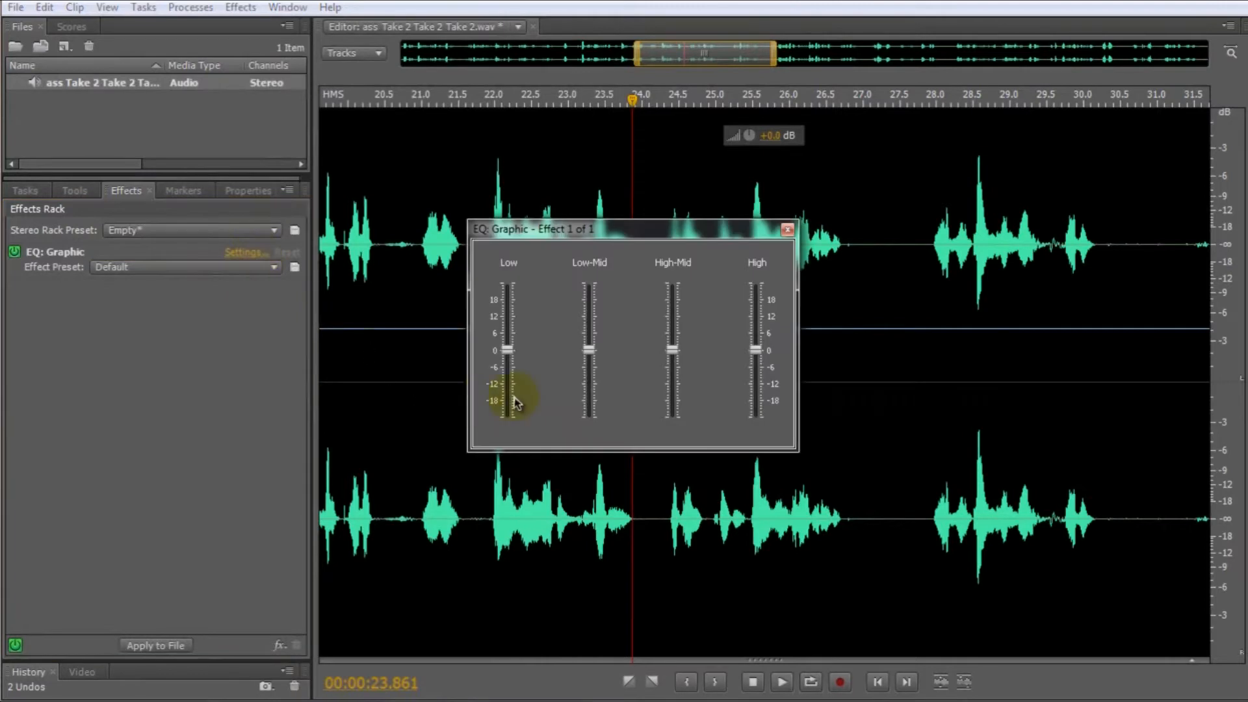
{"action": "mouse_move", "coordinate": [507, 362]}
{"action": "left_mouse_down"}
{"action": "mouse_move", "coordinate": [509, 339]}
{"action": "mouse_move", "coordinate": [512, 349]}
{"action": "left_mouse_up"}
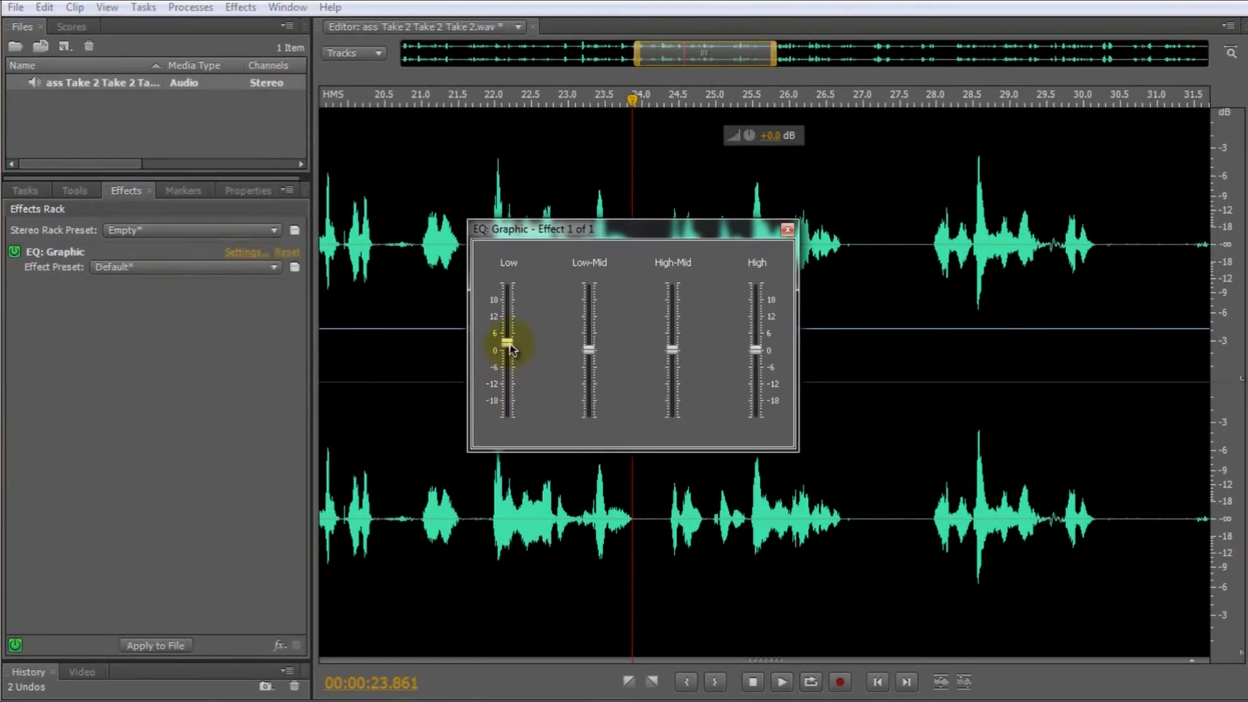
{"action": "left_click_drag", "start_coordinate": [589, 351], "coordinate": [595, 398]}
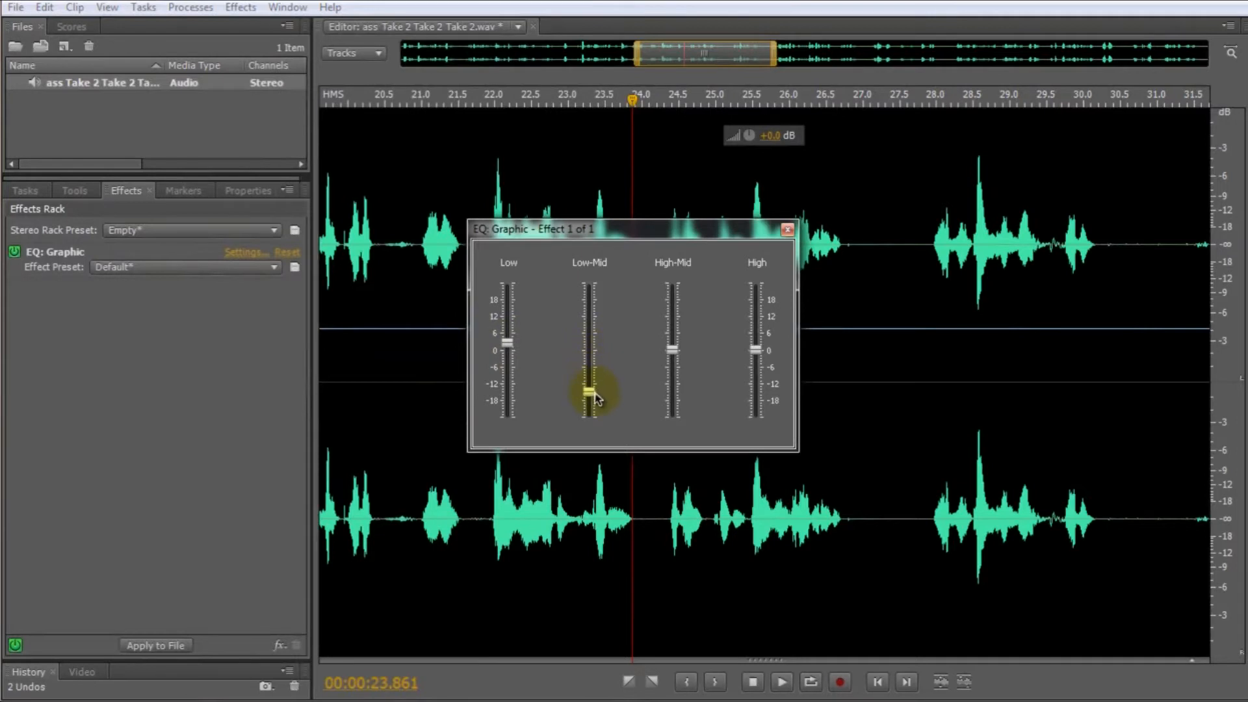
{"action": "left_click_drag", "start_coordinate": [672, 351], "coordinate": [674, 384]}
{"action": "left_click_drag", "start_coordinate": [756, 349], "coordinate": [763, 317]}
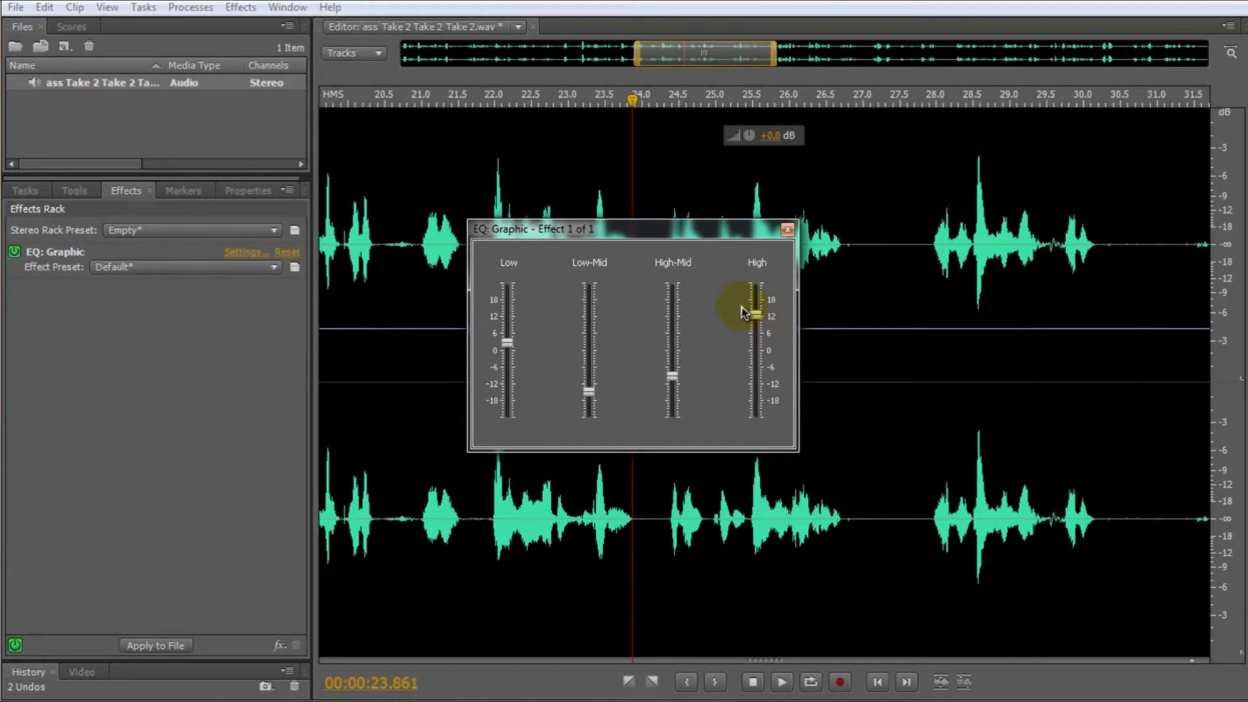
{"action": "left_click_drag", "start_coordinate": [594, 399], "coordinate": [590, 382]}
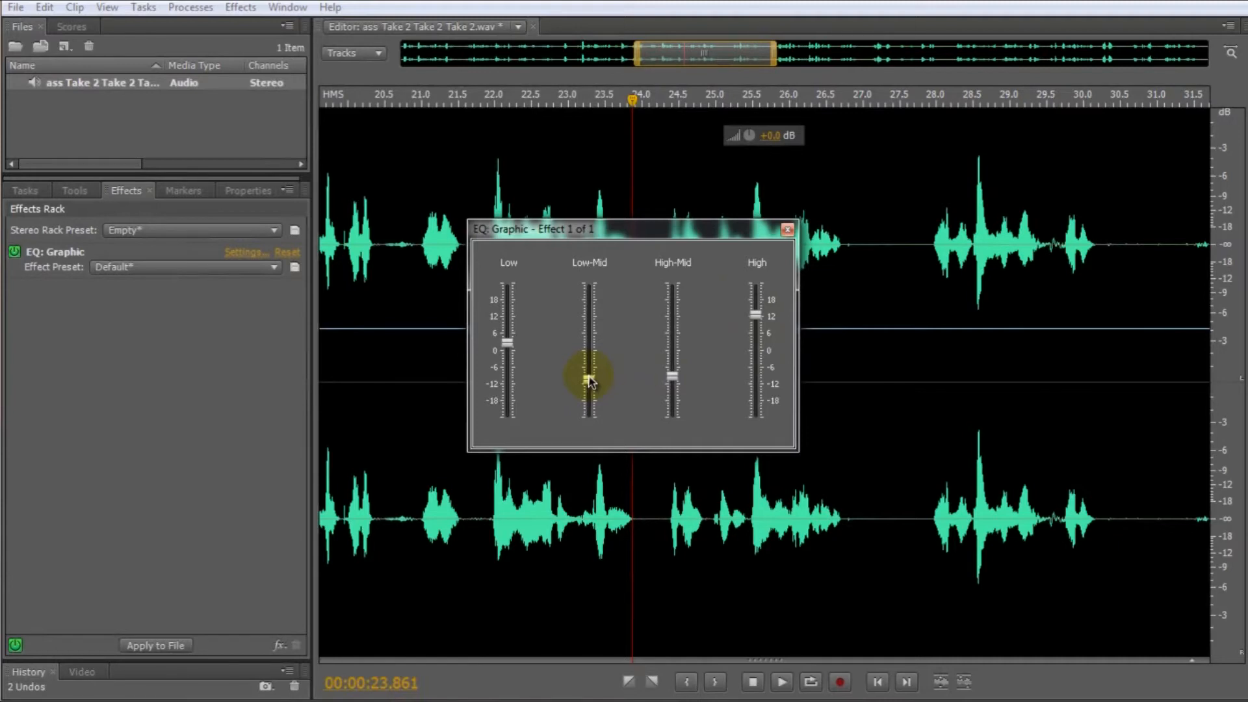
Add the Compressor (Advanced) effect to the rack, try the Voice Over preset and settle on Voice Thickener
{"action": "right_click", "coordinate": [183, 404]}
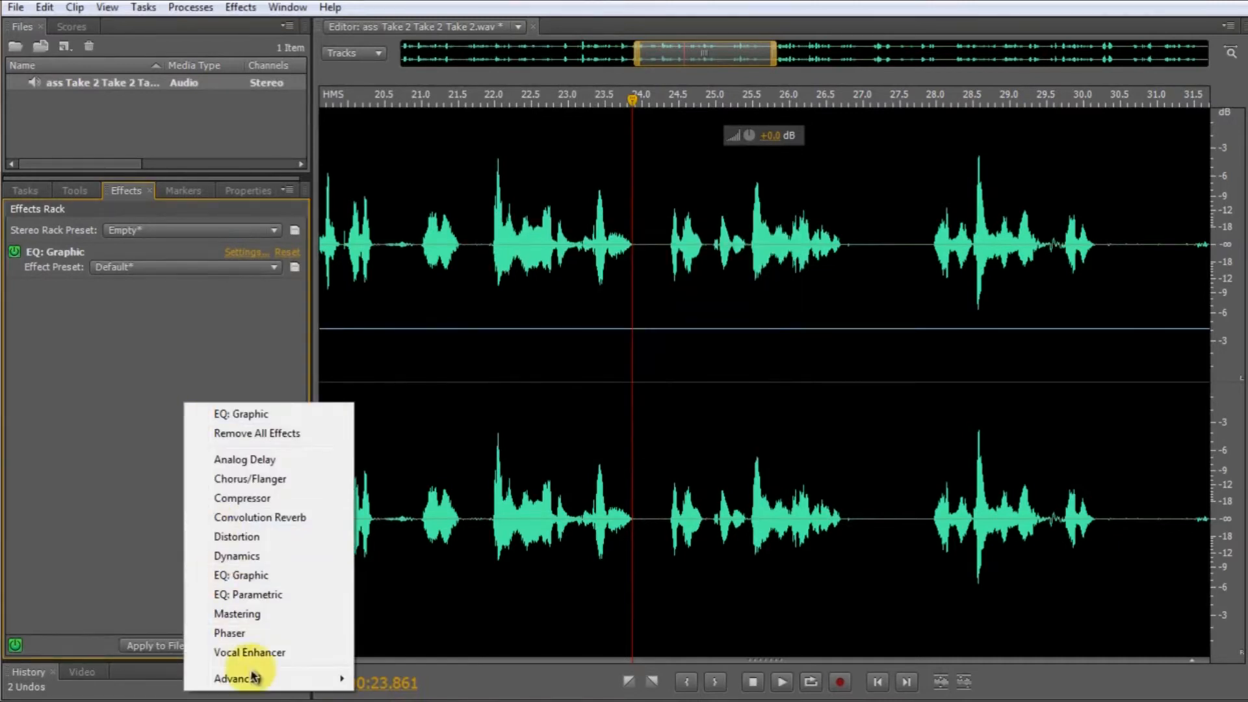
{"action": "mouse_move", "coordinate": [260, 678]}
{"action": "left_click", "coordinate": [425, 544]}
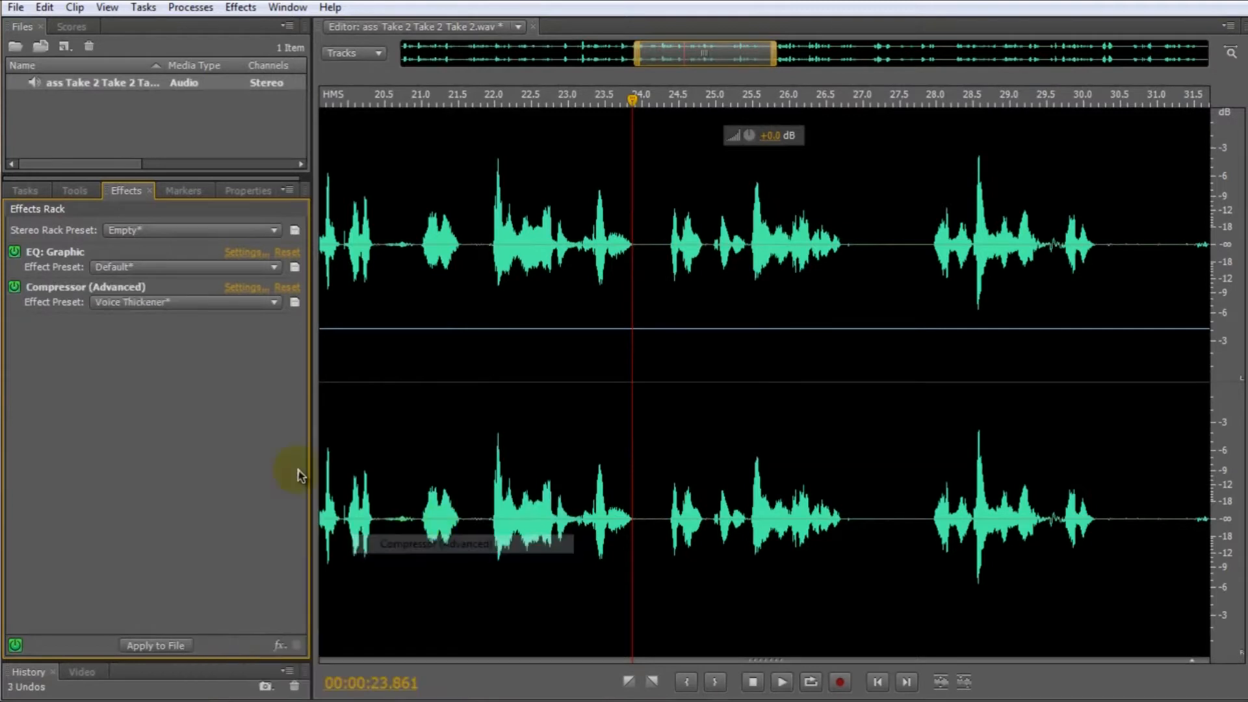
{"action": "left_click", "coordinate": [223, 302]}
{"action": "left_click", "coordinate": [338, 695]}
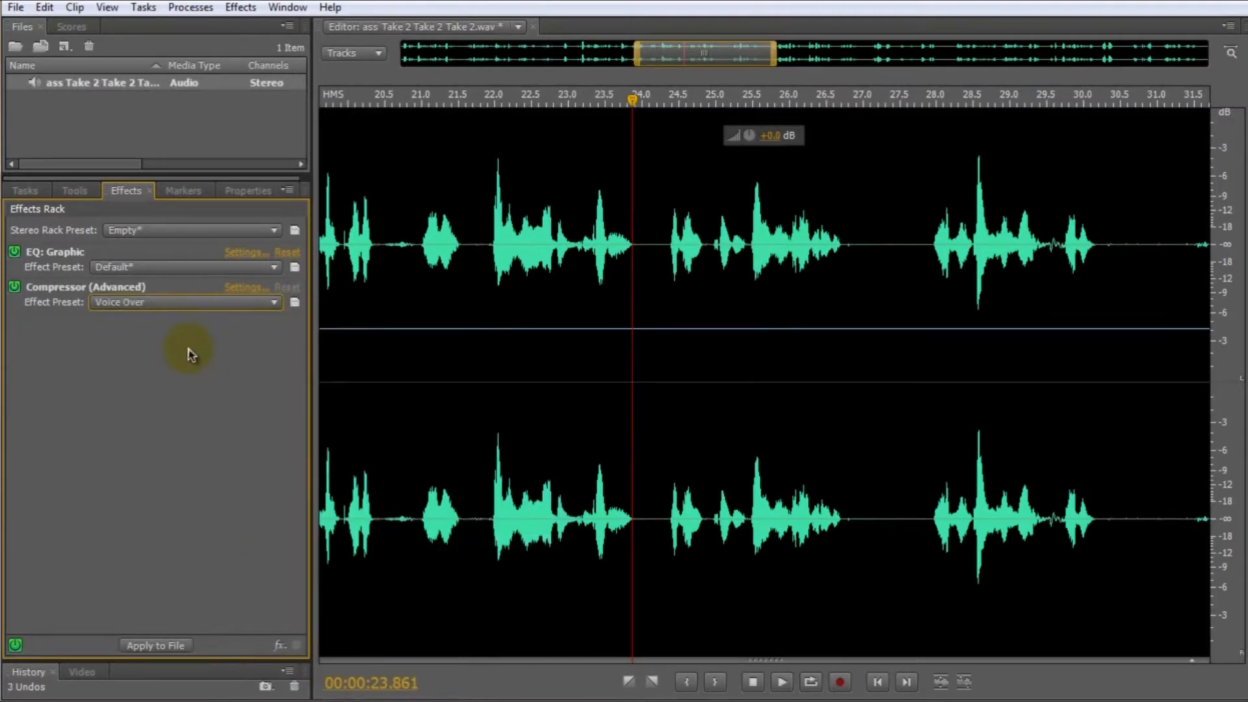
{"action": "left_click", "coordinate": [212, 303]}
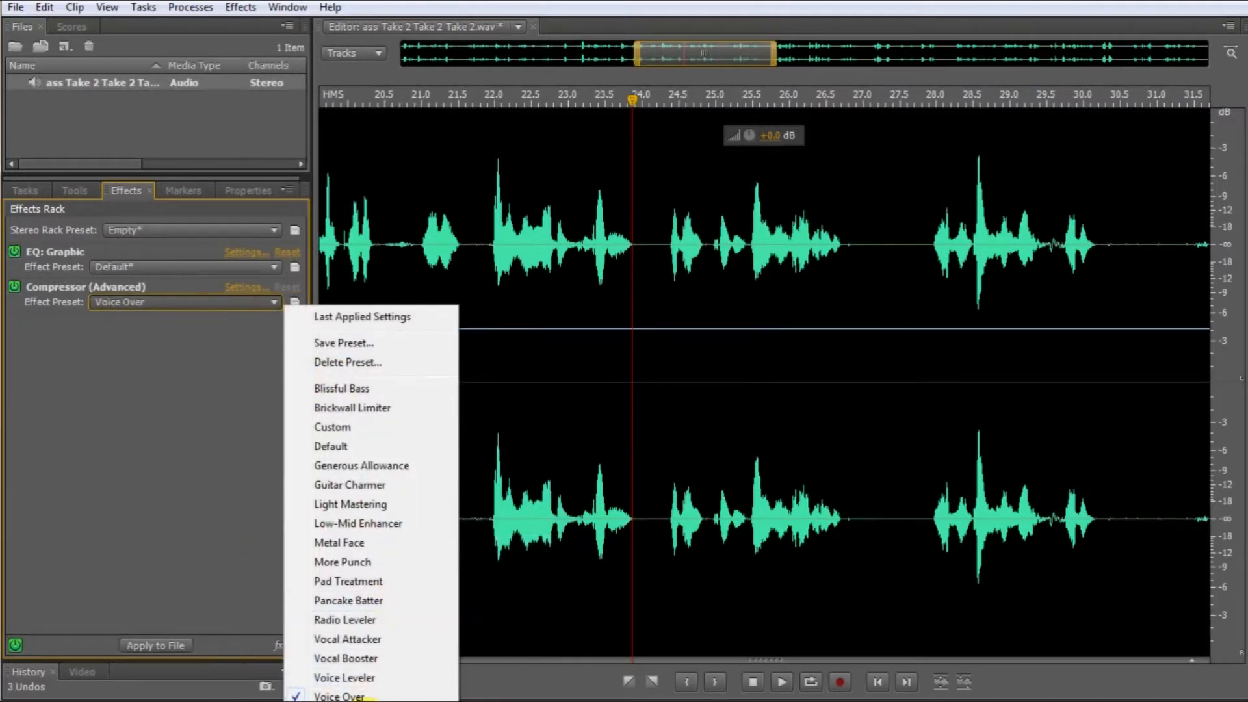
{"action": "left_click", "coordinate": [338, 695]}
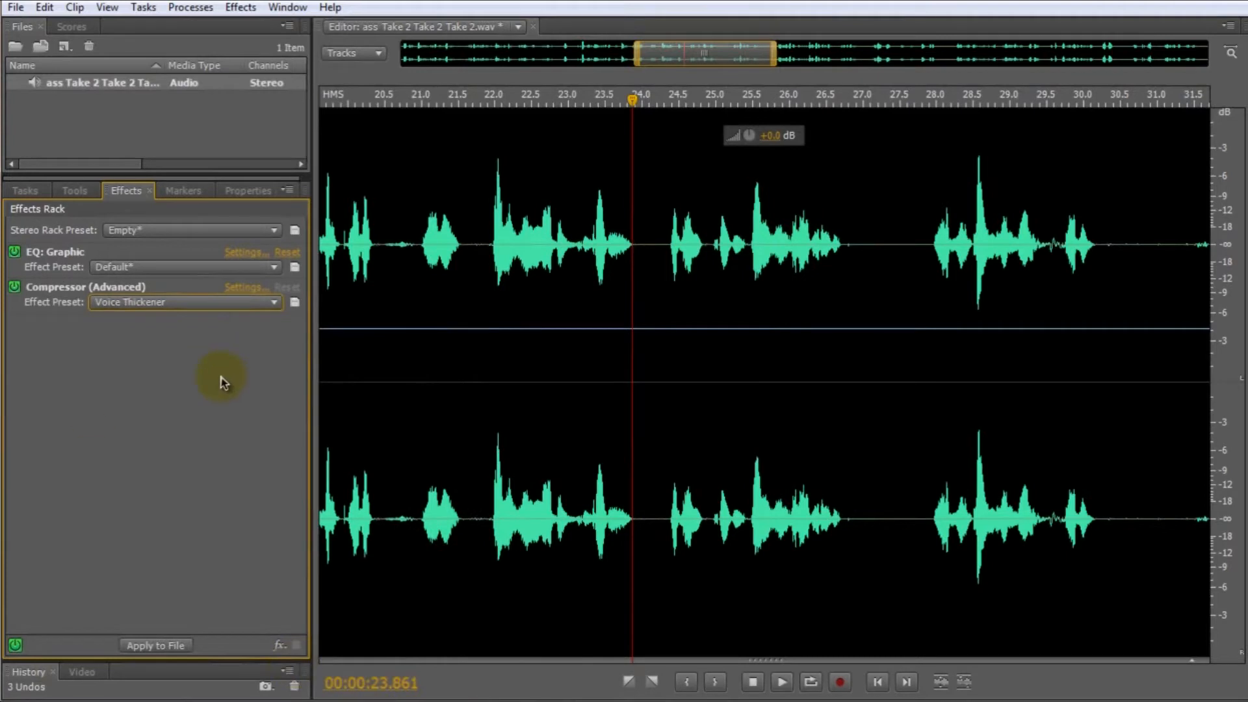
{"action": "left_click", "coordinate": [210, 303]}
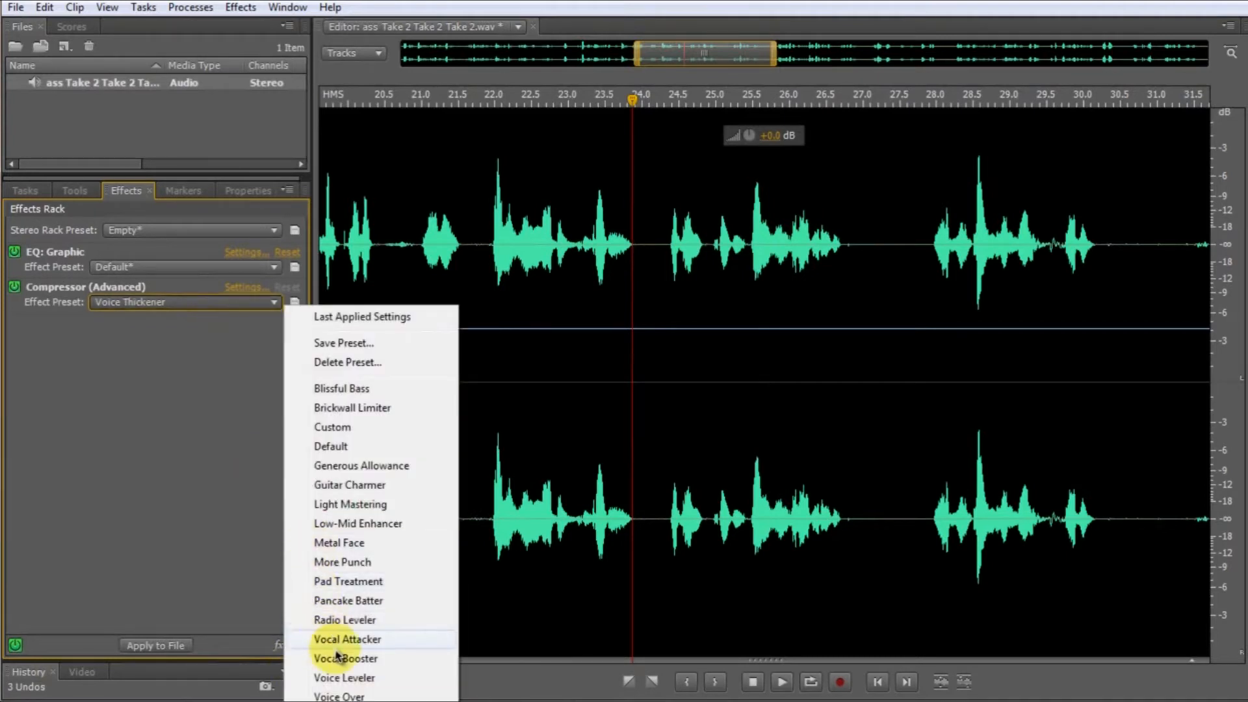
{"action": "left_click", "coordinate": [167, 446]}
{"action": "right_click", "coordinate": [116, 379]}
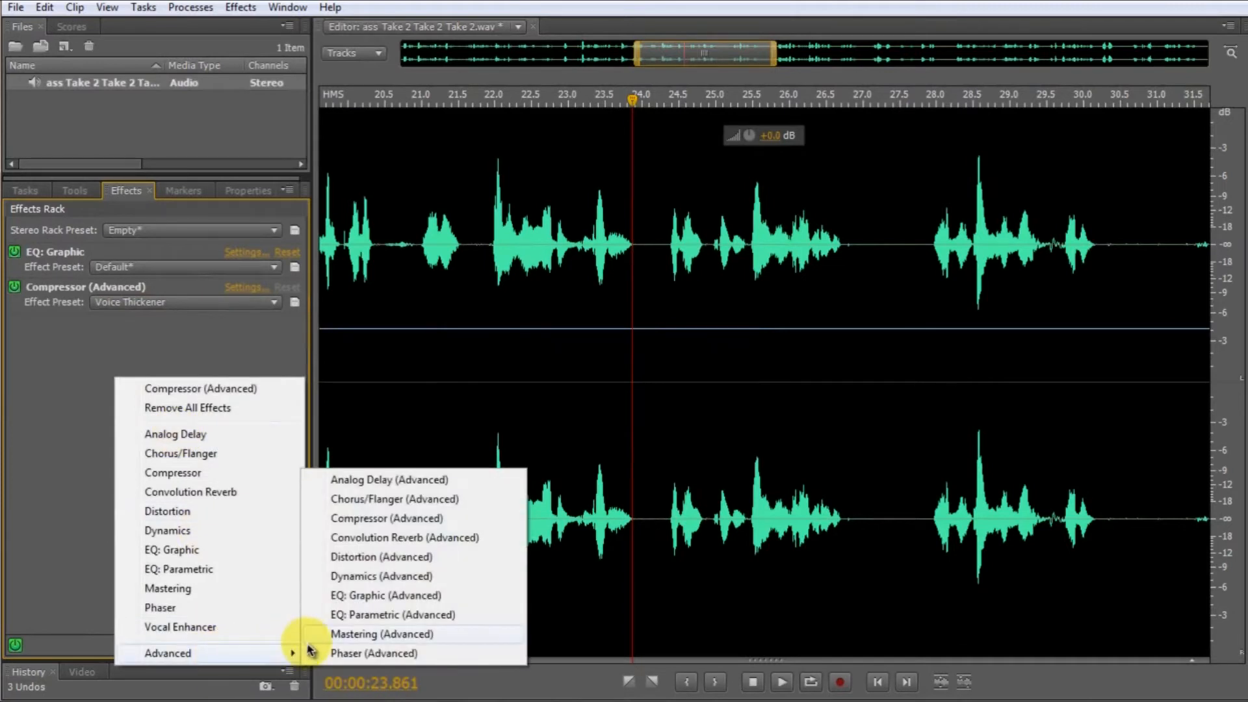
{"action": "left_click", "coordinate": [85, 383]}
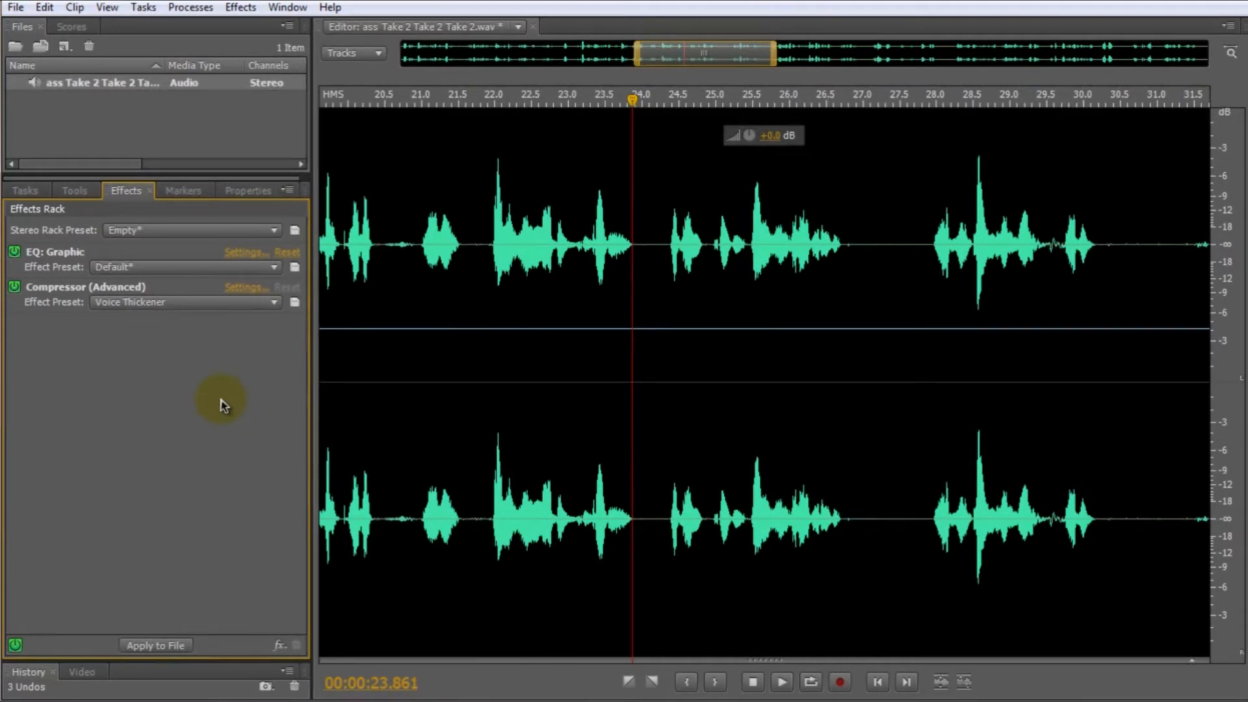
{"action": "left_click", "coordinate": [26, 191]}
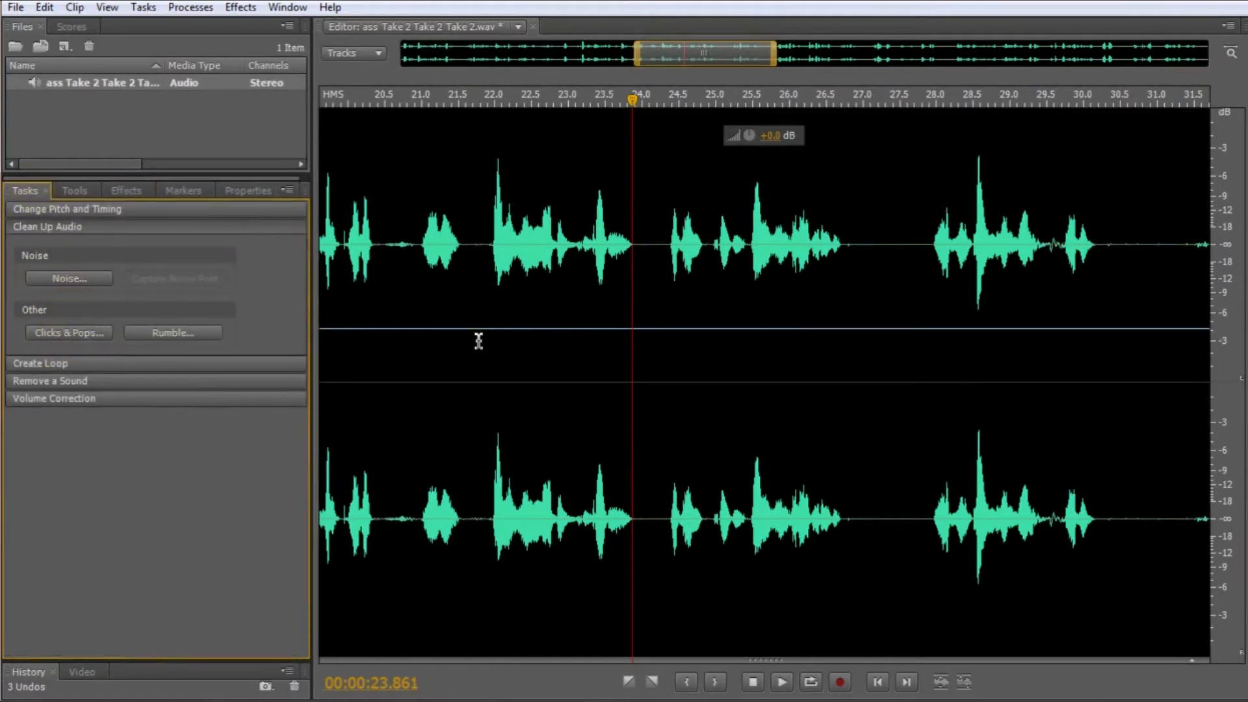
{"action": "left_click", "coordinate": [576, 390]}
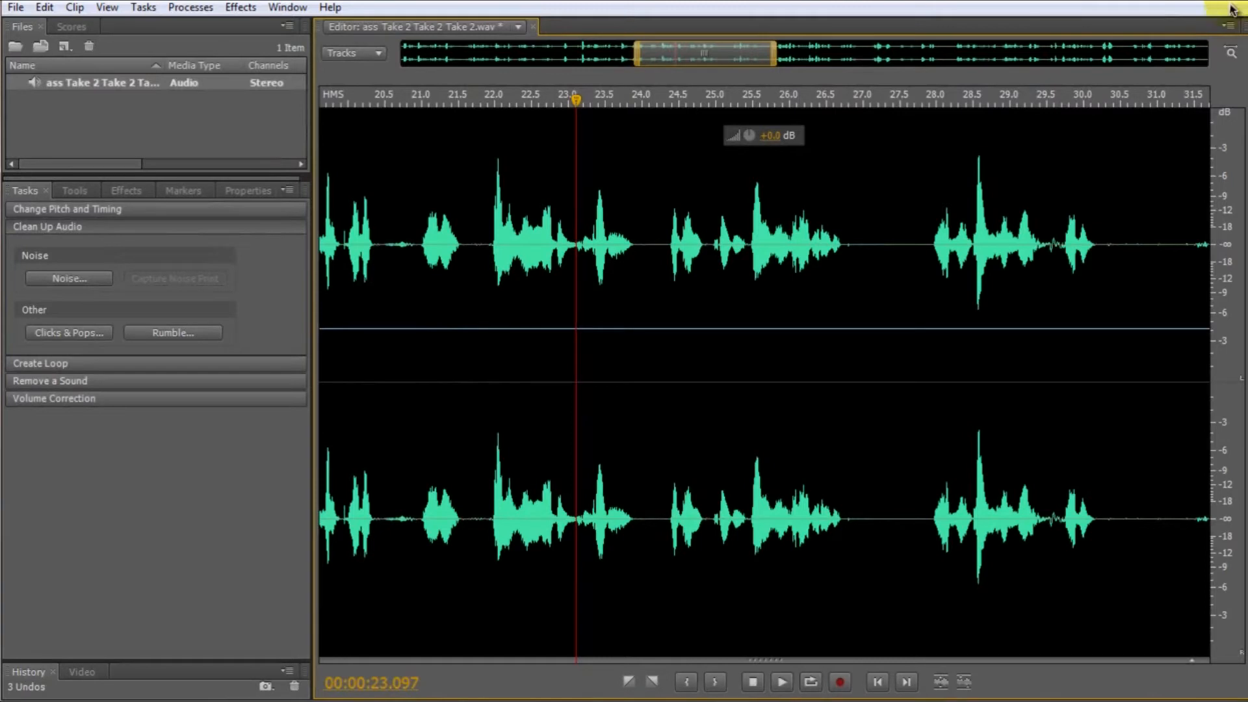
Close all audio files open in the editor
{"action": "right_click", "coordinate": [213, 93]}
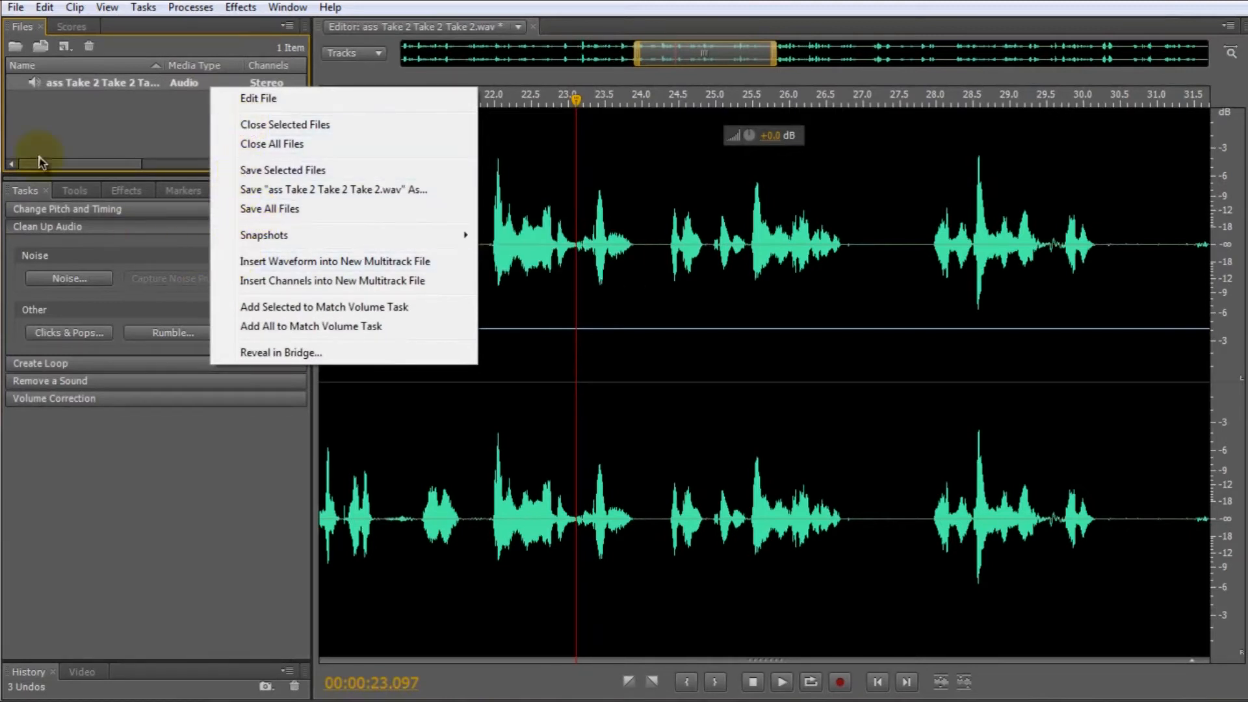
{"action": "left_click", "coordinate": [276, 143]}
{"action": "left_click", "coordinate": [621, 368]}
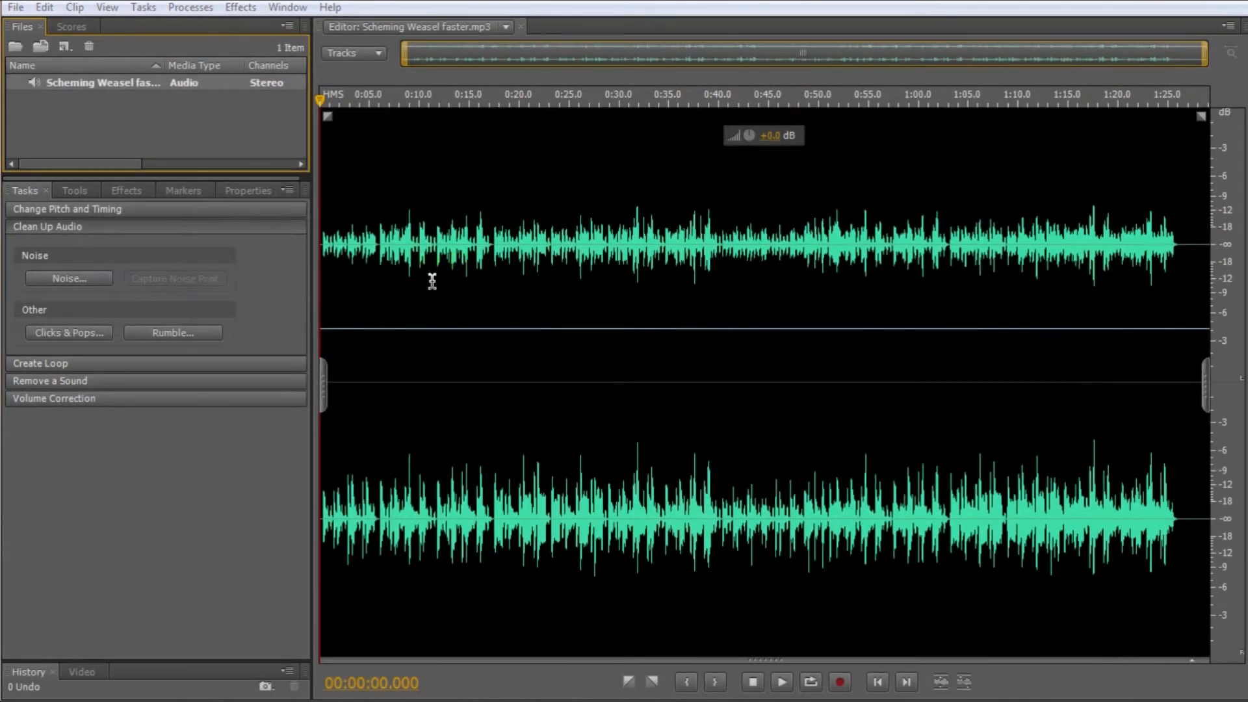
Add an EQ: Graphic effect to the rack of the music file Scheming Weasel faster.mp3
{"action": "left_click", "coordinate": [431, 279]}
{"action": "scroll", "coordinate": [398, 280], "scroll_direction": "up", "scroll_amount": 1}
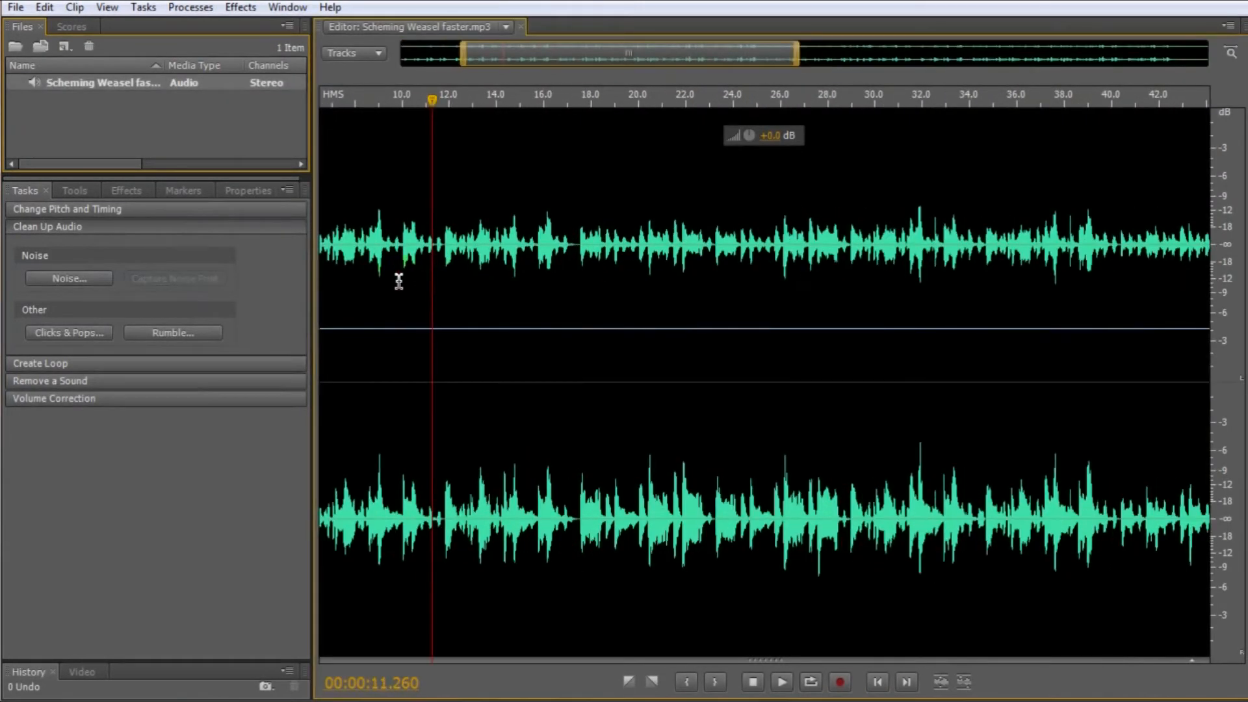
{"action": "scroll", "coordinate": [514, 255], "scroll_direction": "down", "scroll_amount": 3}
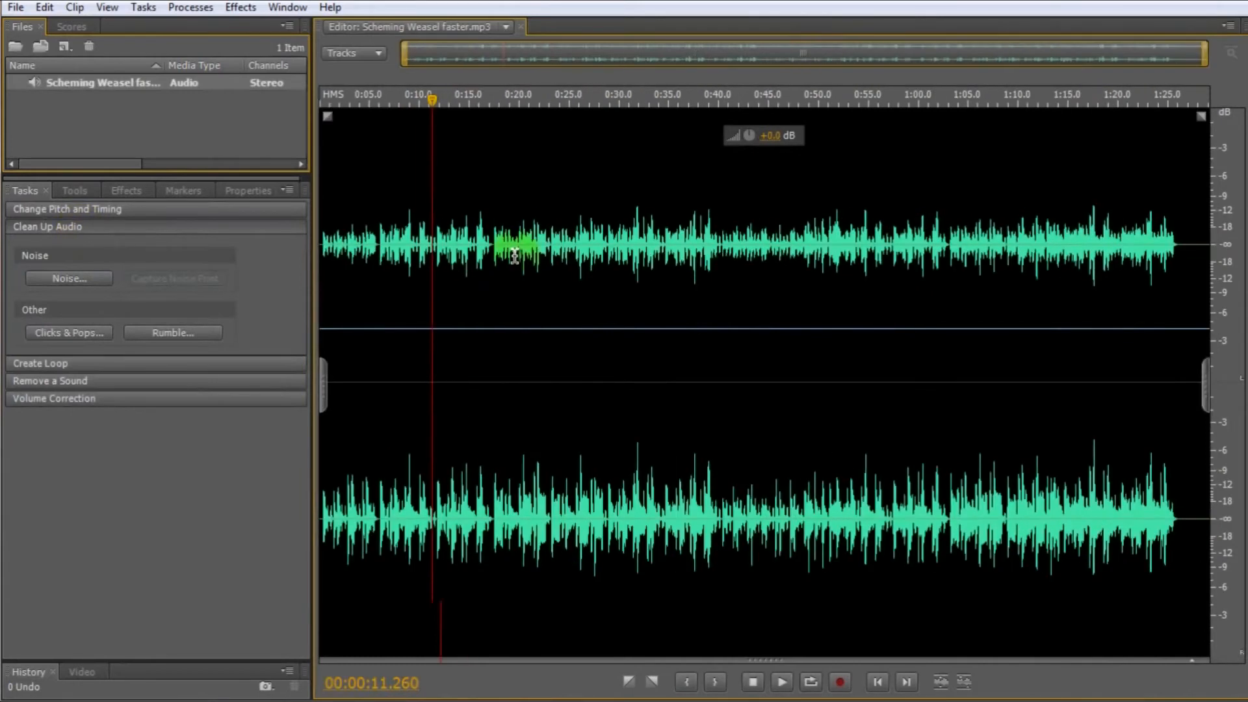
{"action": "left_click", "coordinate": [125, 191]}
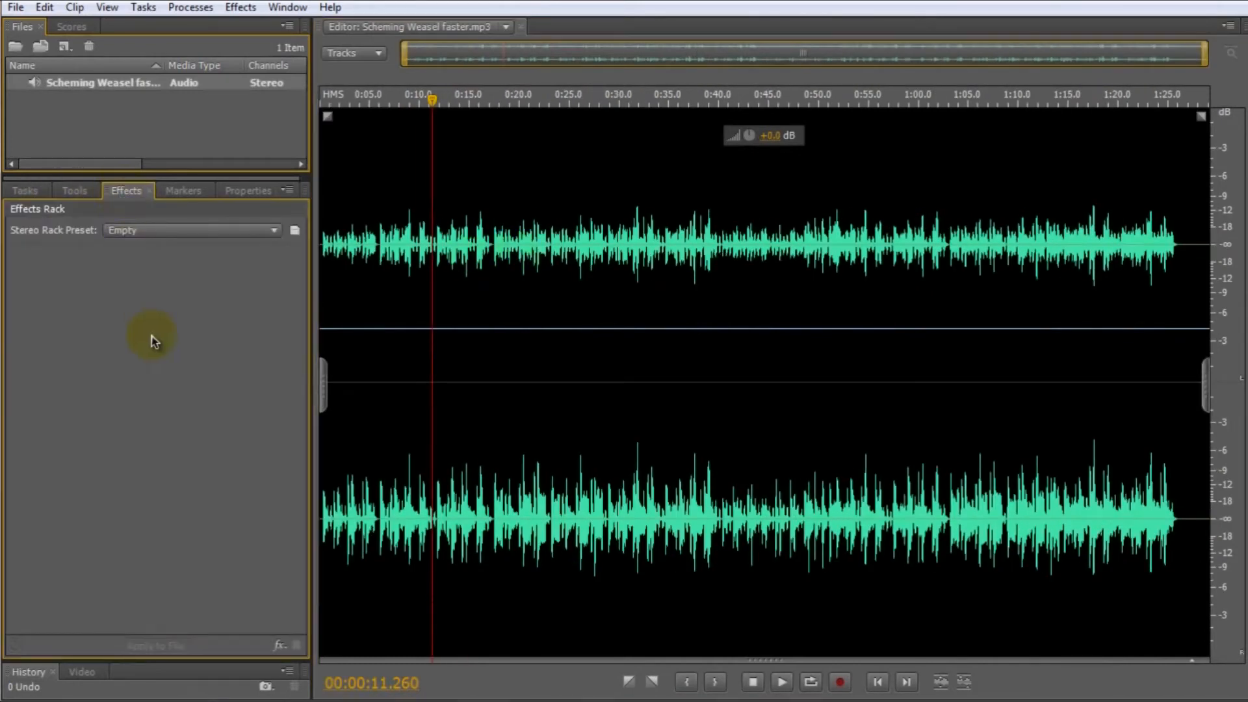
{"action": "right_click", "coordinate": [152, 340]}
{"action": "left_click", "coordinate": [247, 508]}
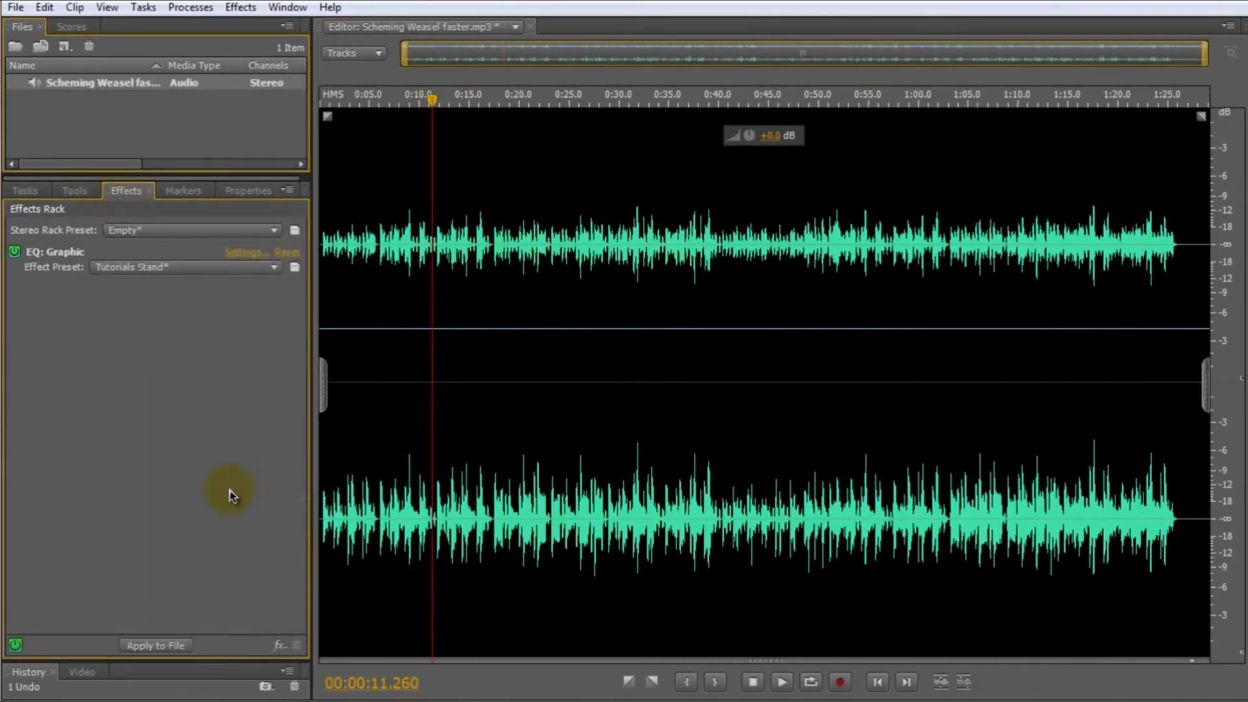
{"action": "right_click", "coordinate": [170, 346]}
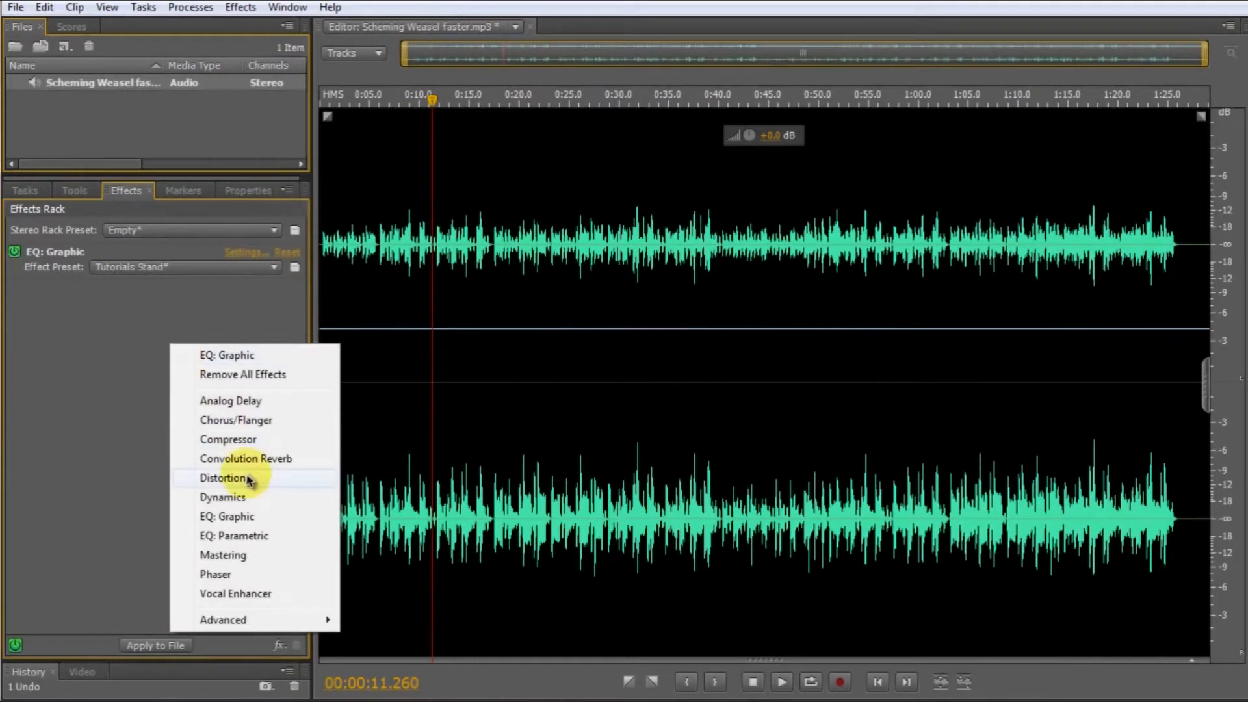
{"action": "left_click", "coordinate": [133, 306]}
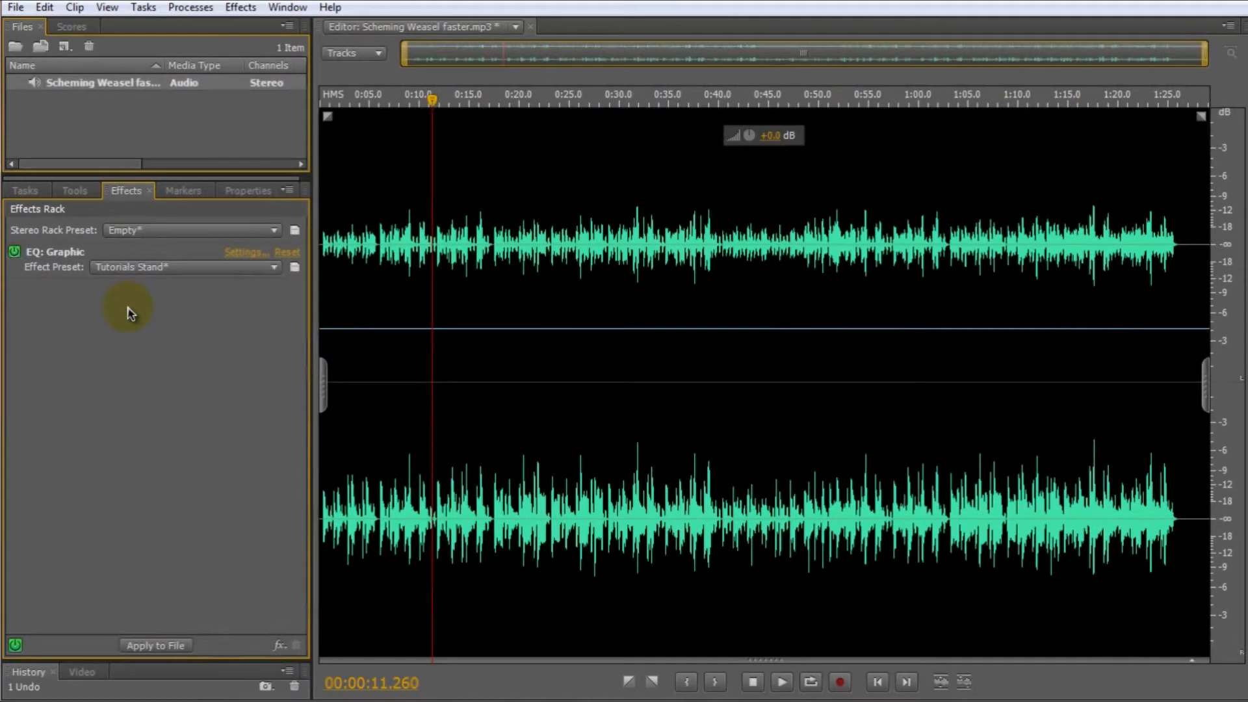
Add the Compressor (Advanced) effect to the effects rack of Scheming Weasel faster.mp3
{"action": "right_click", "coordinate": [128, 312]}
{"action": "mouse_move", "coordinate": [226, 588]}
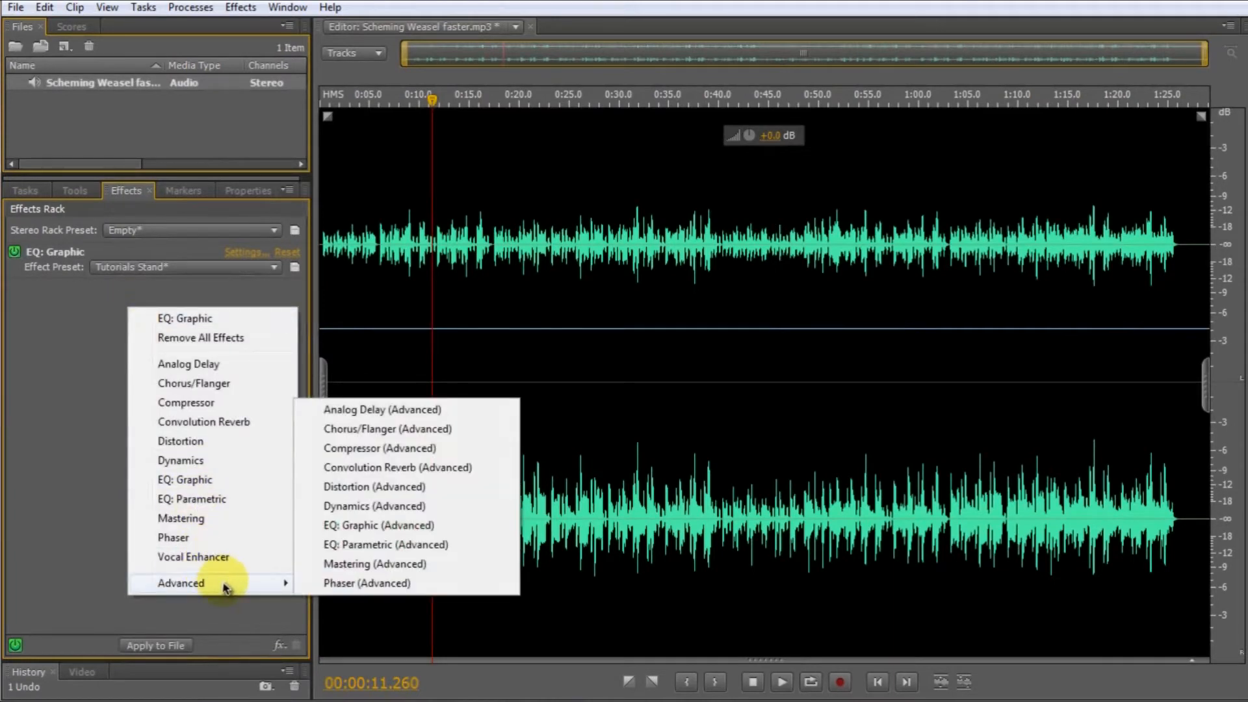
{"action": "left_click", "coordinate": [358, 449]}
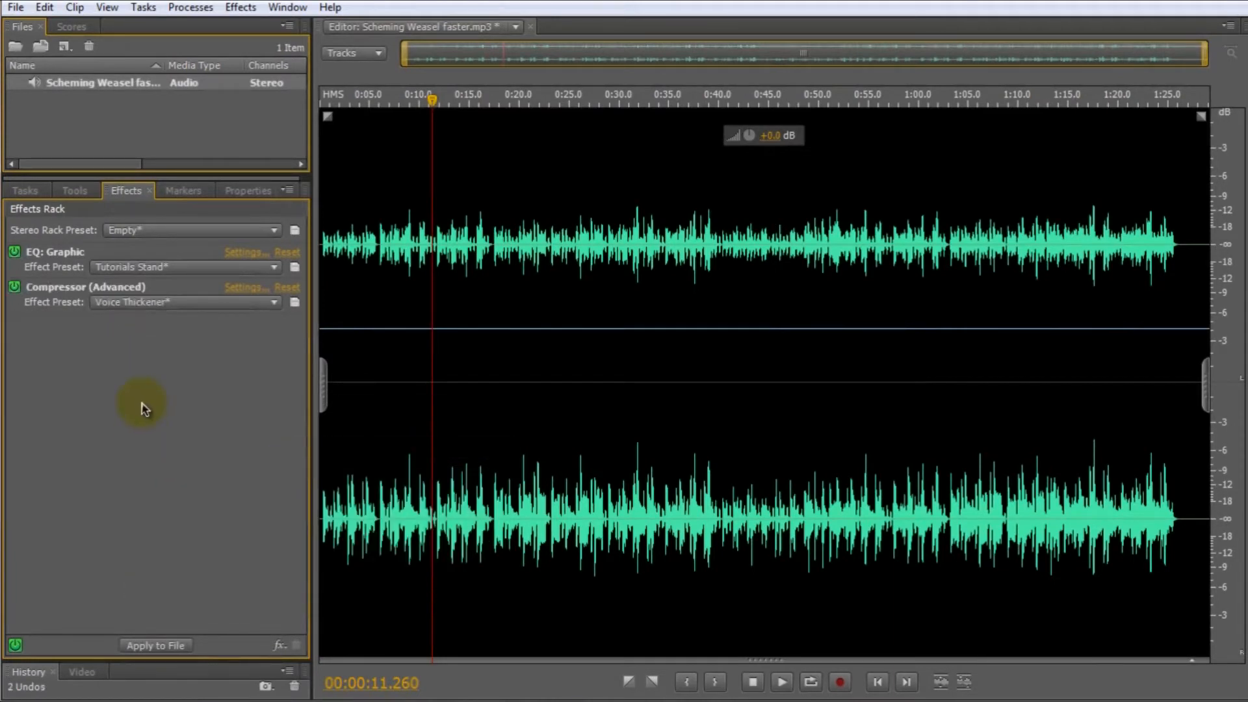
Add the EQ: Parametric (Advanced) effect to the rack and set its Band 2 to about -9.5 dB at 912 Hz
{"action": "right_click", "coordinate": [142, 404]}
{"action": "mouse_move", "coordinate": [315, 677]}
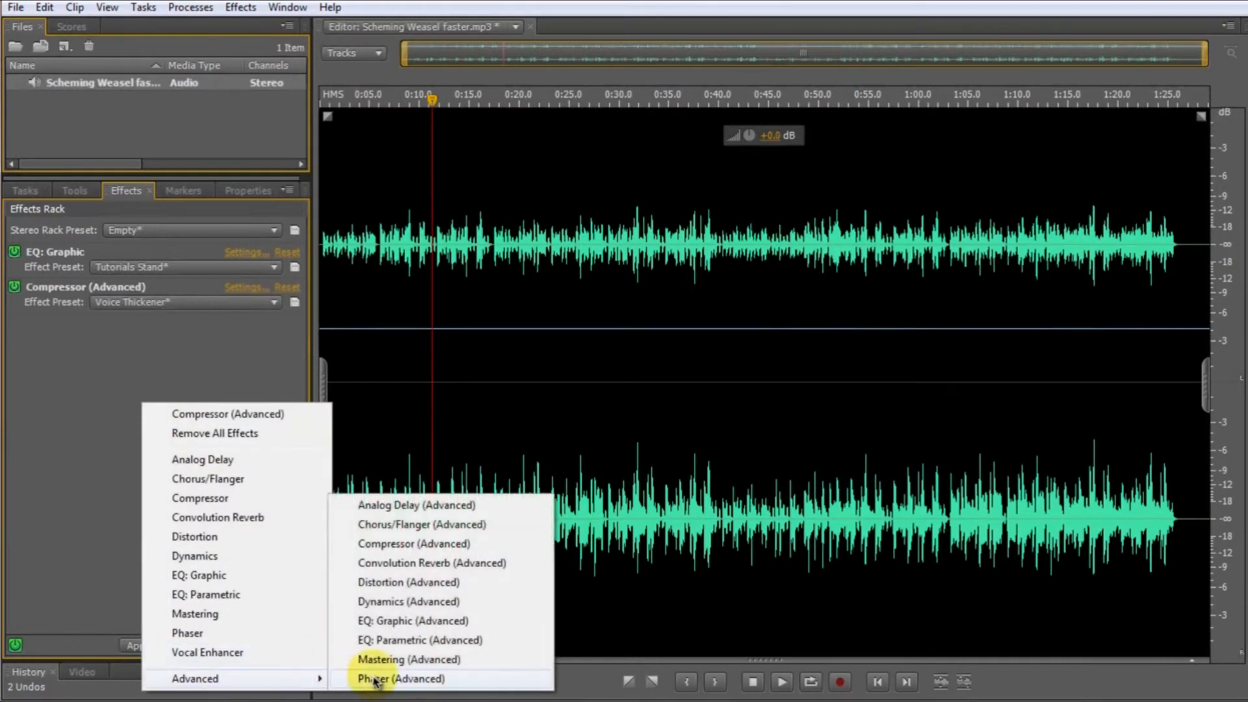
{"action": "left_click", "coordinate": [440, 642]}
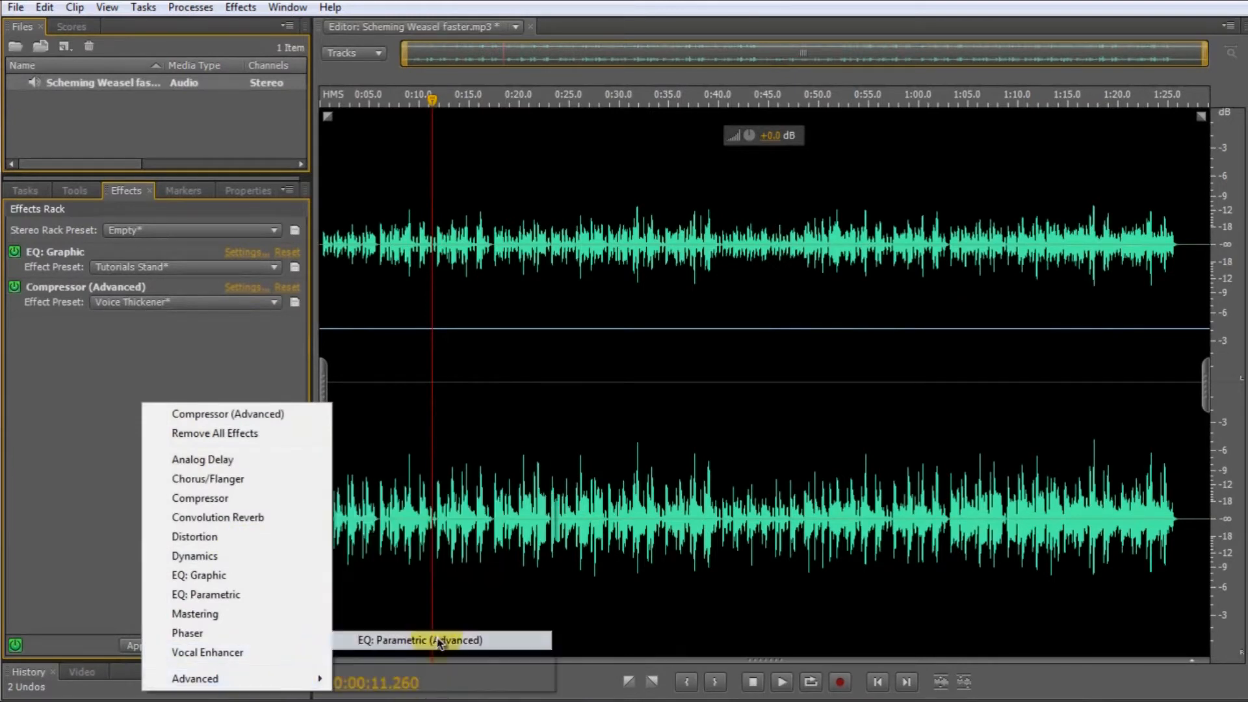
{"action": "left_click", "coordinate": [258, 325]}
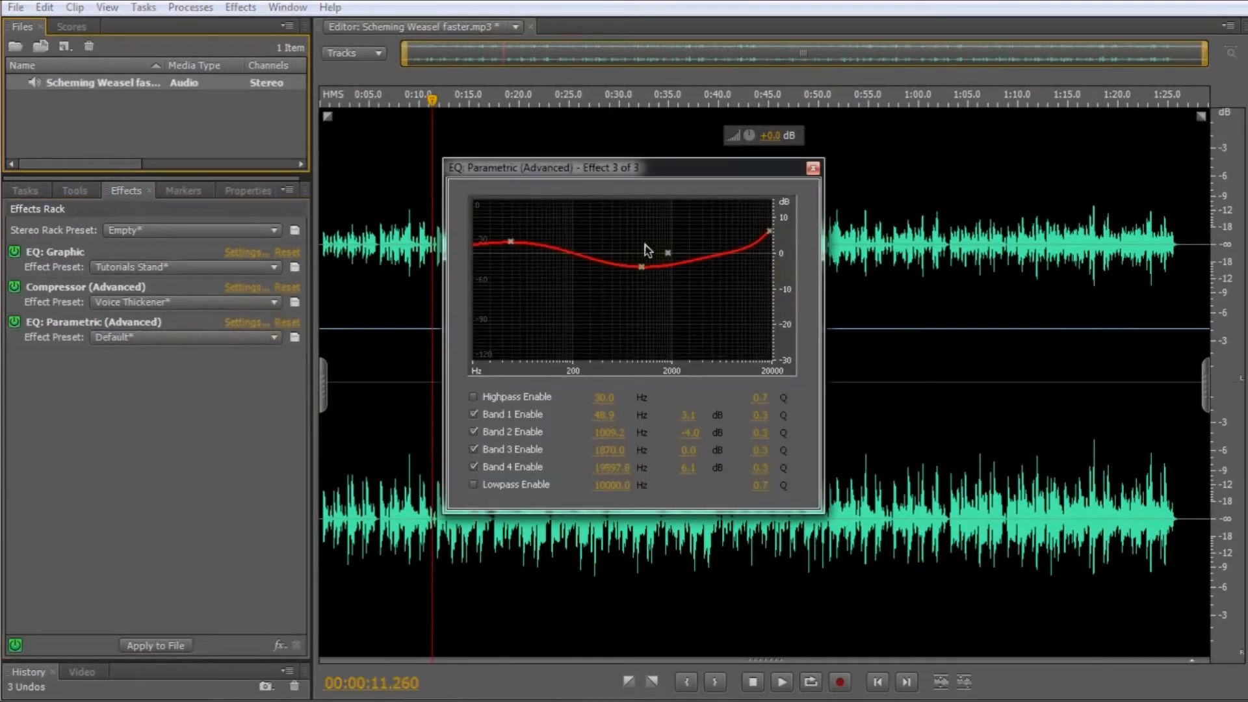
{"action": "left_click_drag", "start_coordinate": [642, 269], "coordinate": [639, 291]}
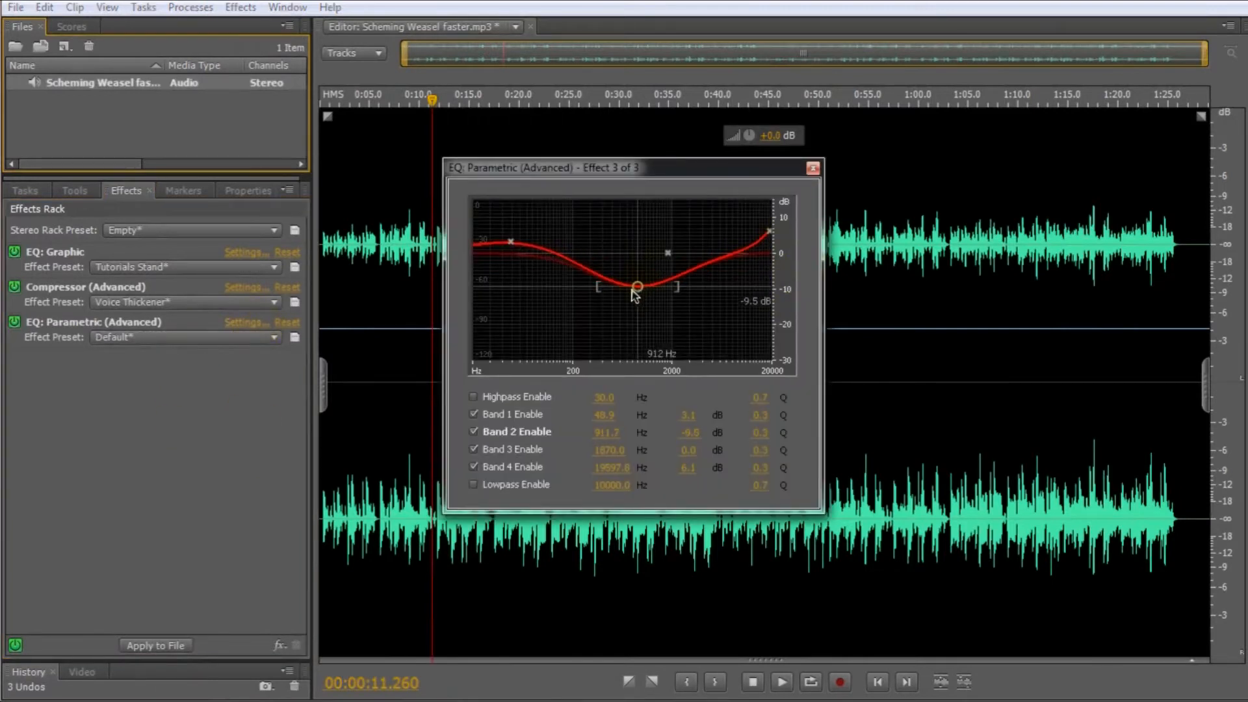
Bypass all three rack effects and play a few seconds of the unprocessed music
{"action": "left_click", "coordinate": [17, 336]}
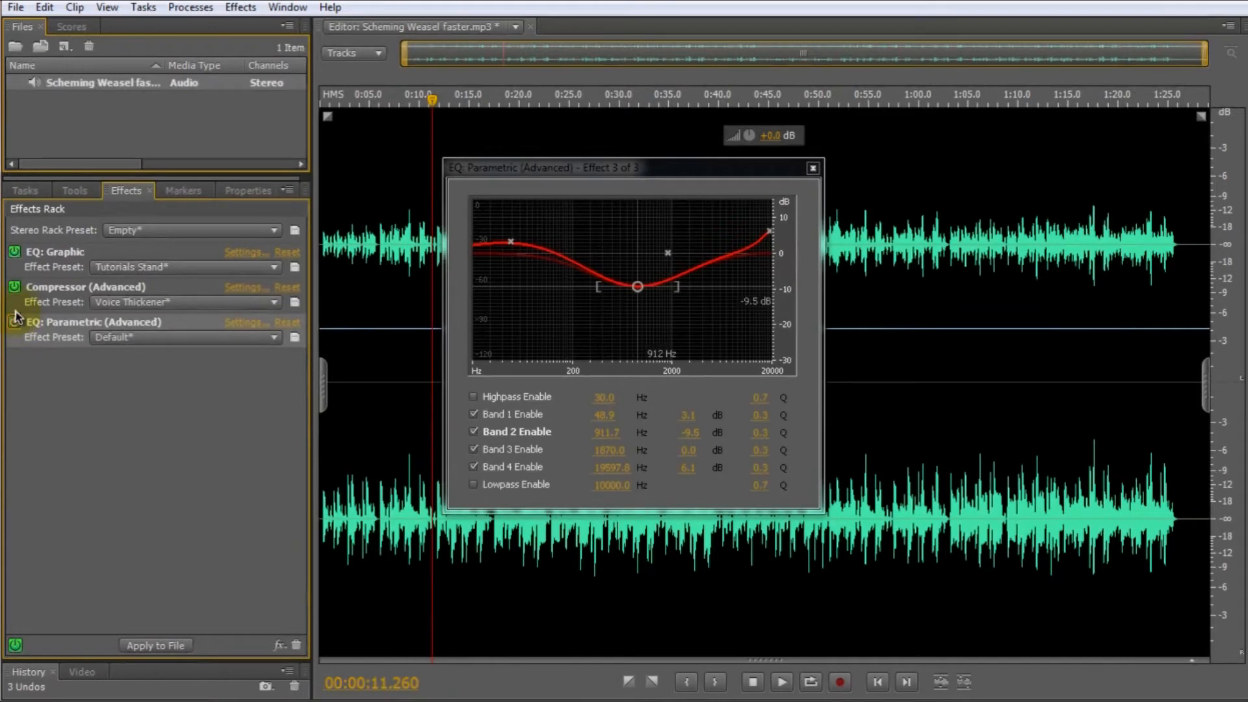
{"action": "left_click", "coordinate": [17, 254]}
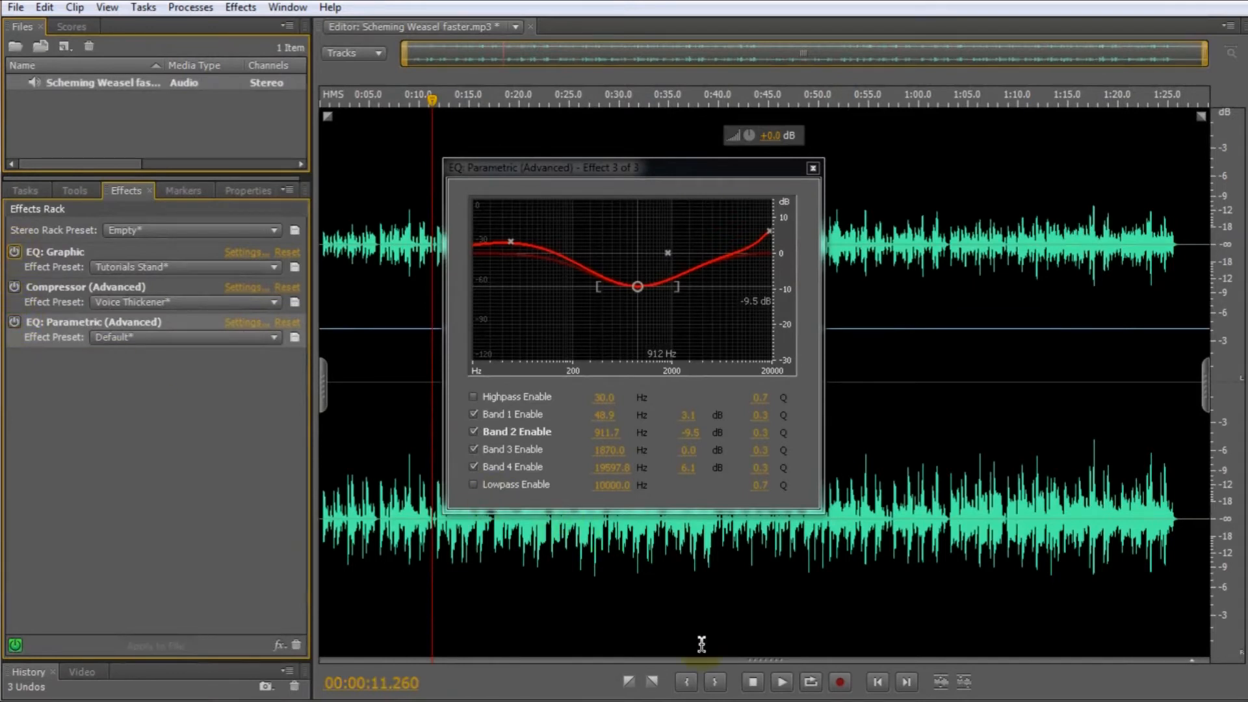
{"action": "left_click", "coordinate": [777, 686]}
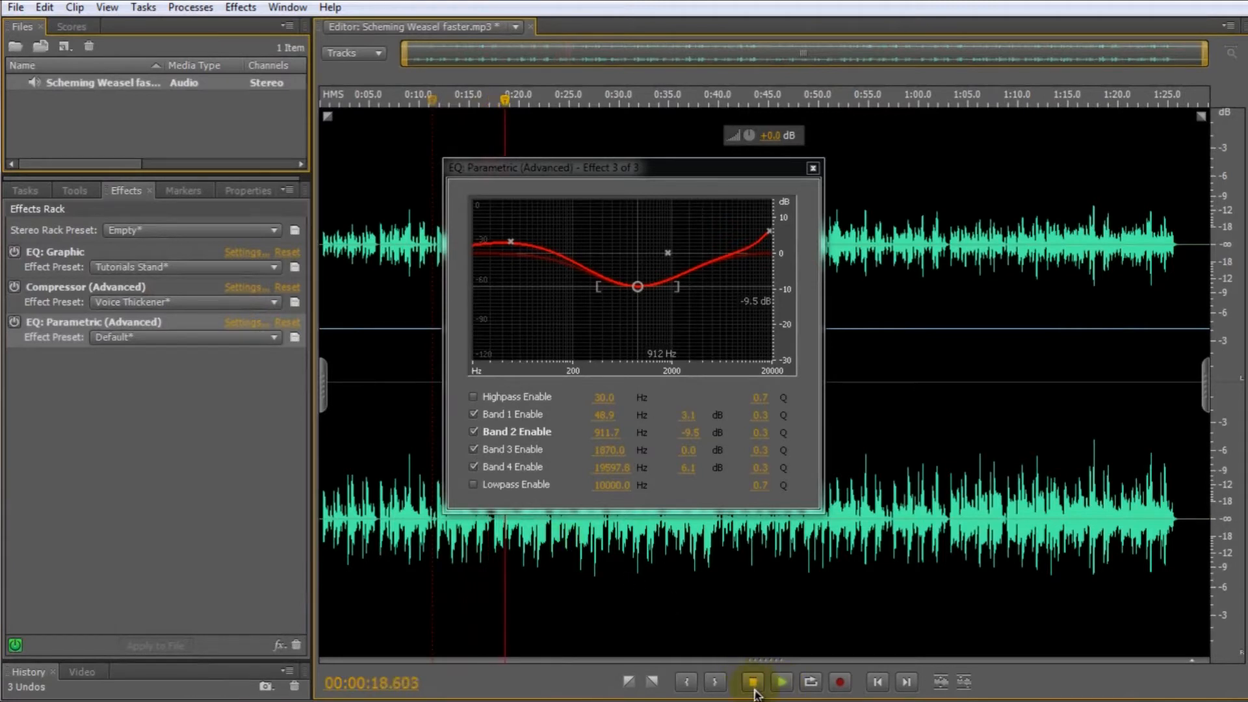
{"action": "left_click", "coordinate": [754, 689]}
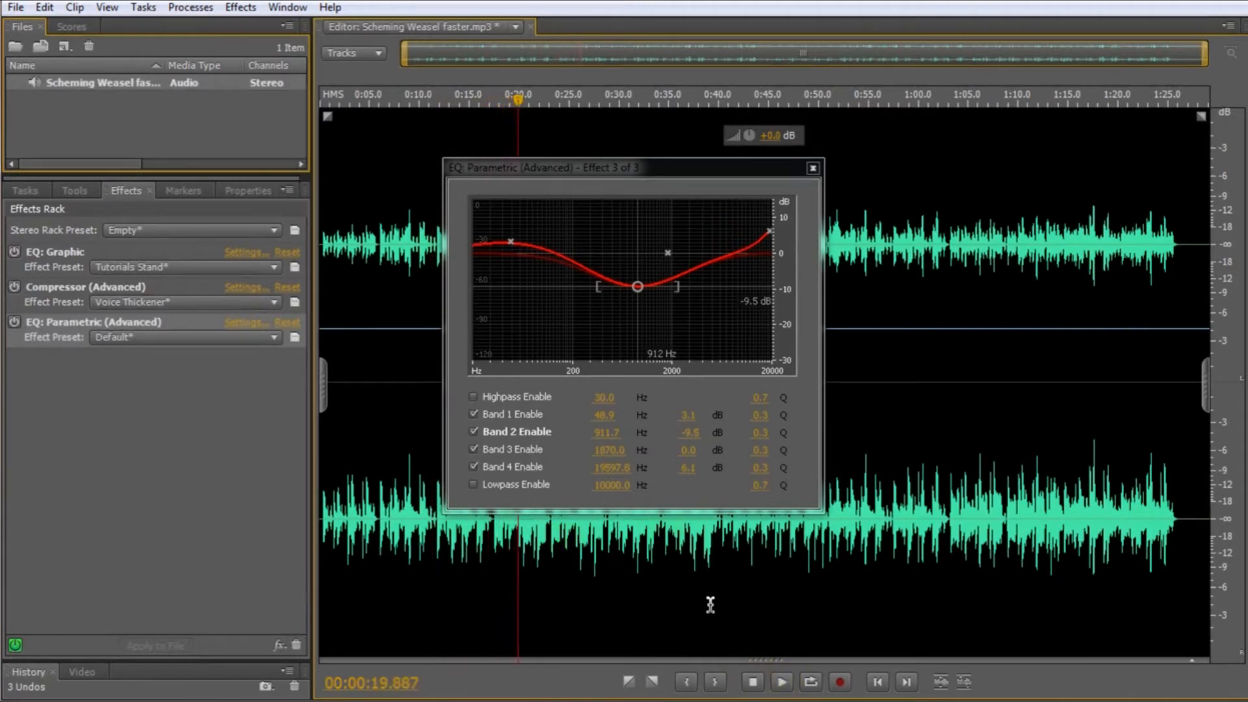
Re-enable all three rack effects and, during playback, set the parametric EQ's Band 2 to about -6.8 dB at 930 Hz
{"action": "left_click", "coordinate": [18, 253]}
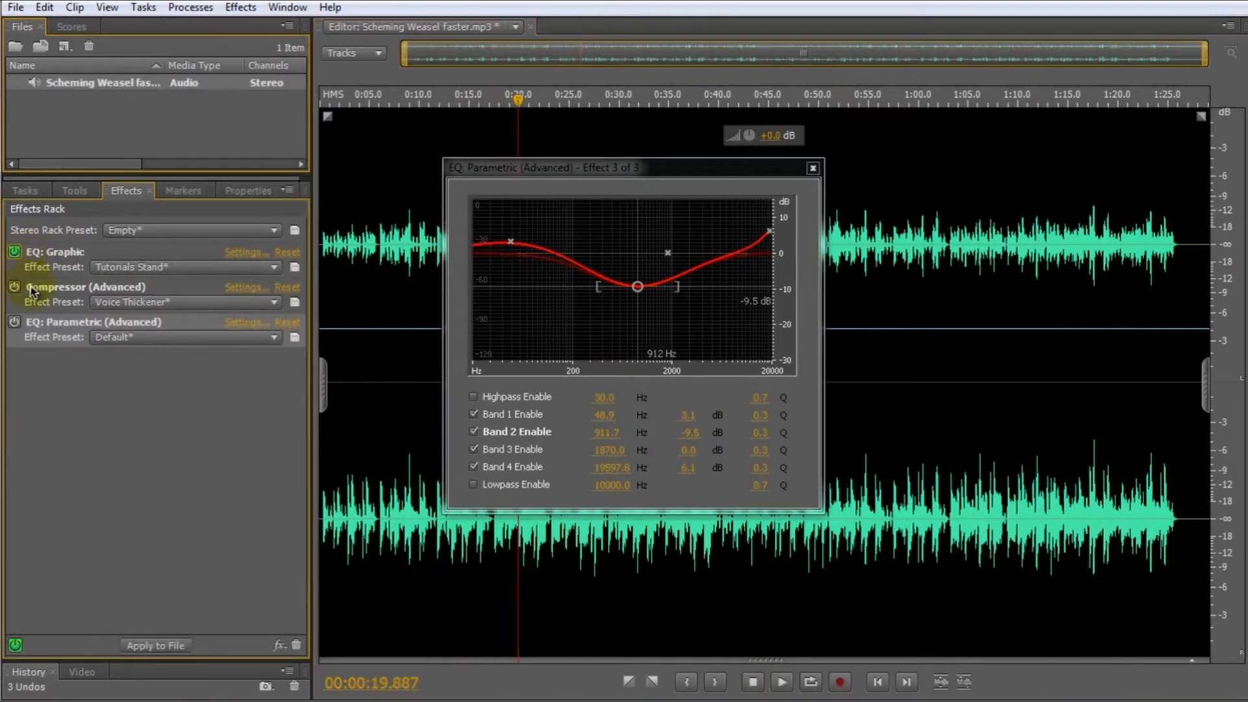
{"action": "left_click", "coordinate": [14, 322]}
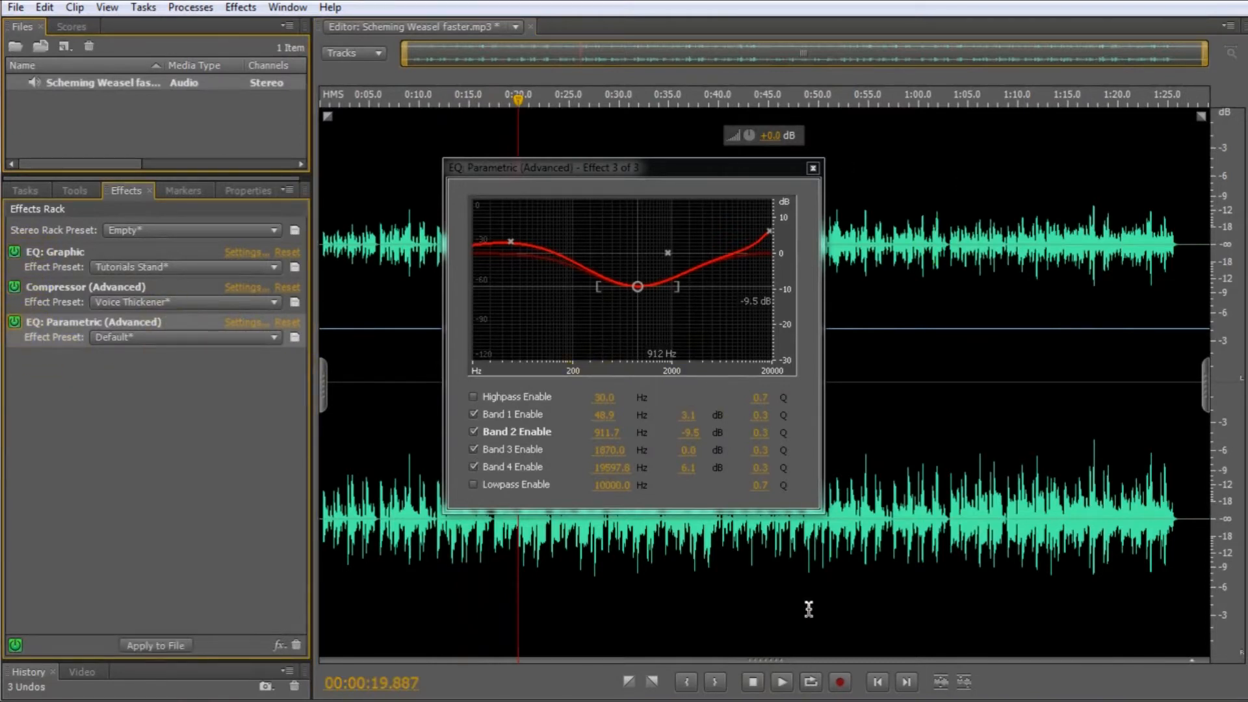
{"action": "left_click", "coordinate": [782, 682]}
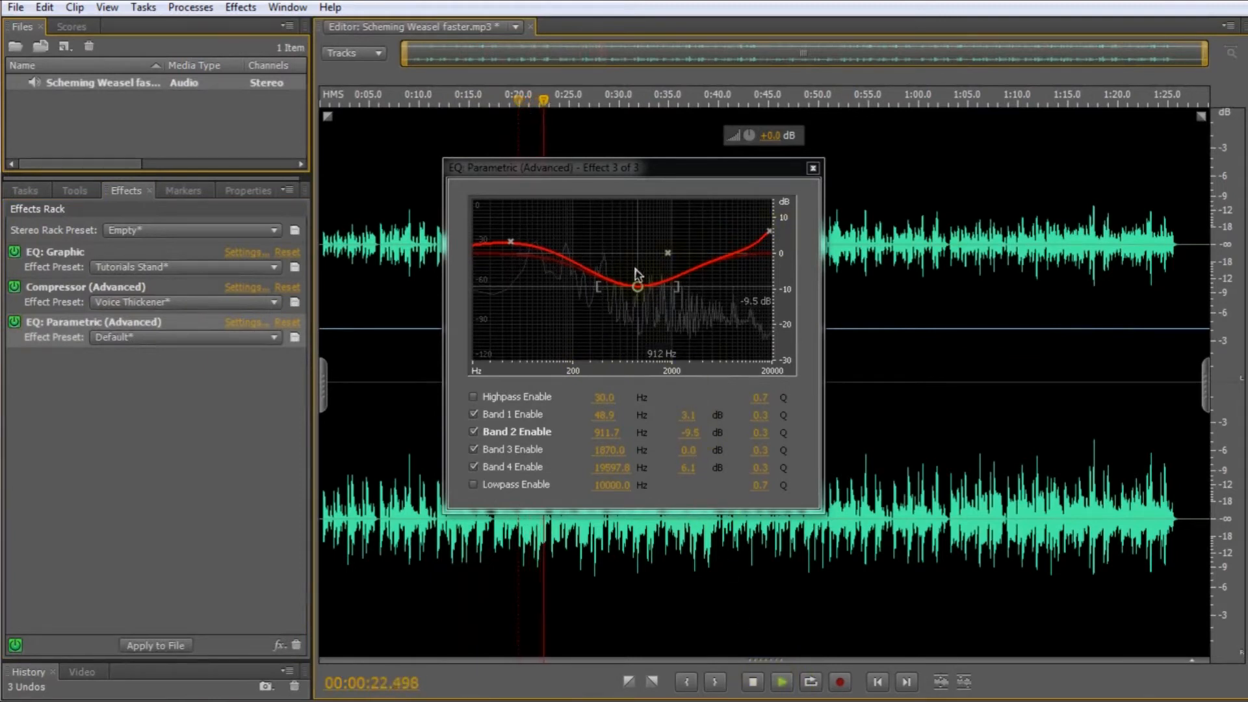
{"action": "mouse_move", "coordinate": [636, 290]}
{"action": "left_mouse_down"}
{"action": "mouse_move", "coordinate": [638, 279]}
{"action": "mouse_move", "coordinate": [635, 324]}
{"action": "mouse_move", "coordinate": [632, 301]}
{"action": "left_mouse_up"}
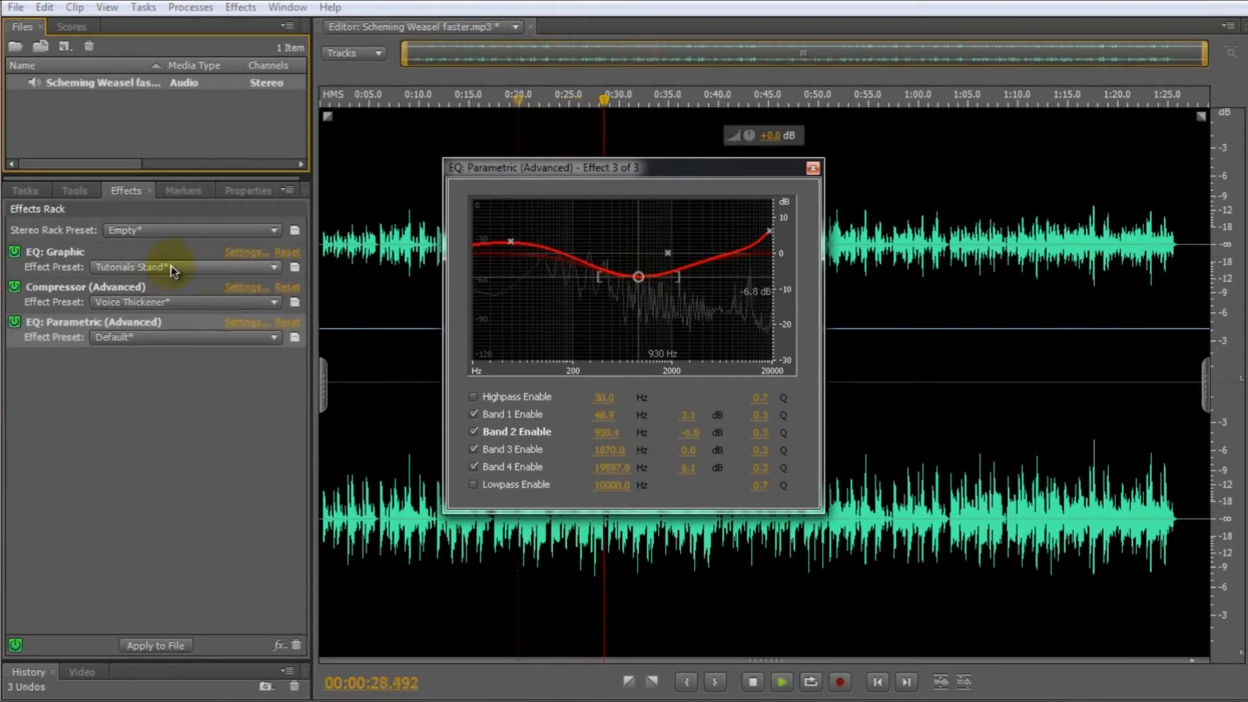
In the graphic EQ, set Low to about +1 dB and High to about +12 dB, fine-tune High-Mid by ear, and stop playback
{"action": "left_click", "coordinate": [244, 252]}
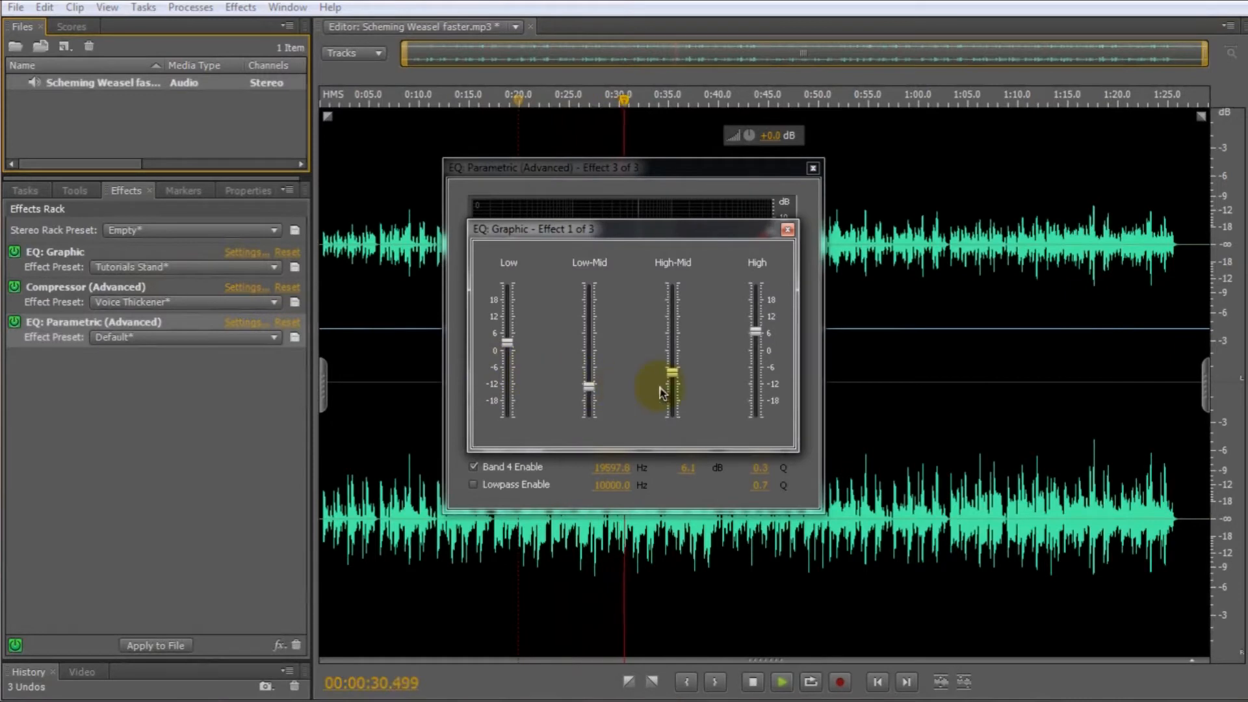
{"action": "left_click_drag", "start_coordinate": [673, 375], "coordinate": [673, 381]}
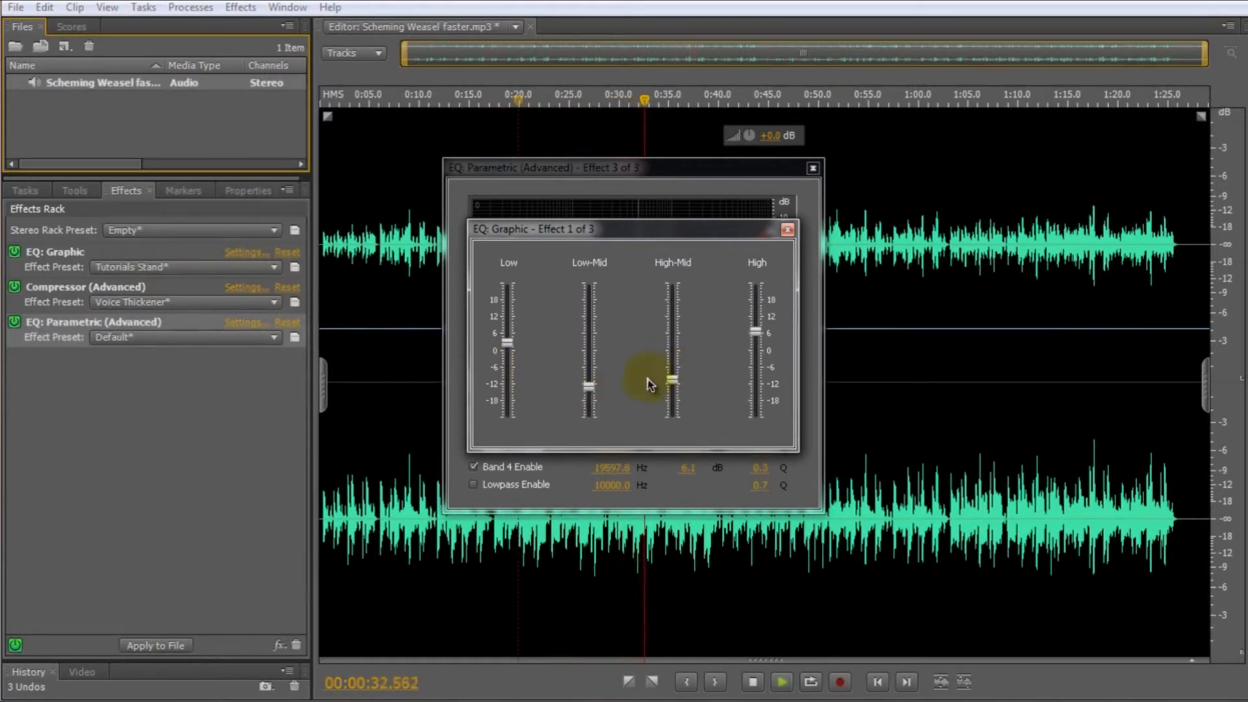
{"action": "left_click_drag", "start_coordinate": [509, 343], "coordinate": [509, 349]}
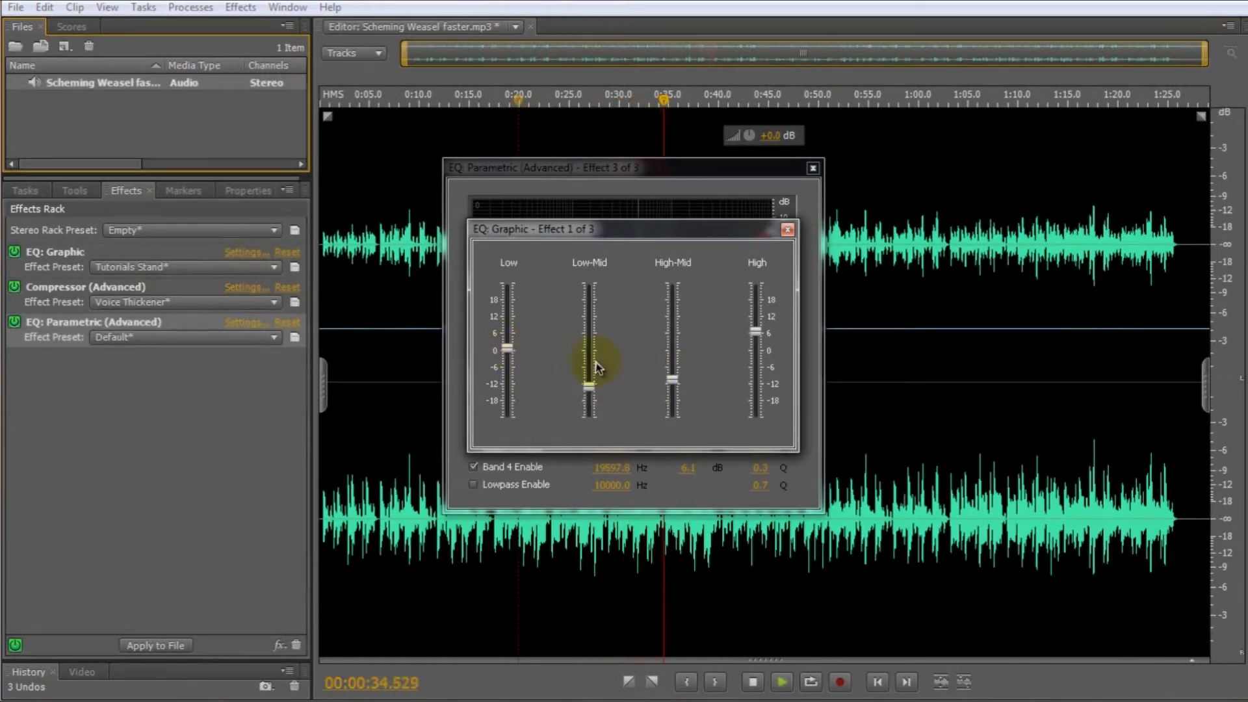
{"action": "left_click_drag", "start_coordinate": [663, 384], "coordinate": [672, 356]}
{"action": "left_click_drag", "start_coordinate": [755, 330], "coordinate": [757, 325]}
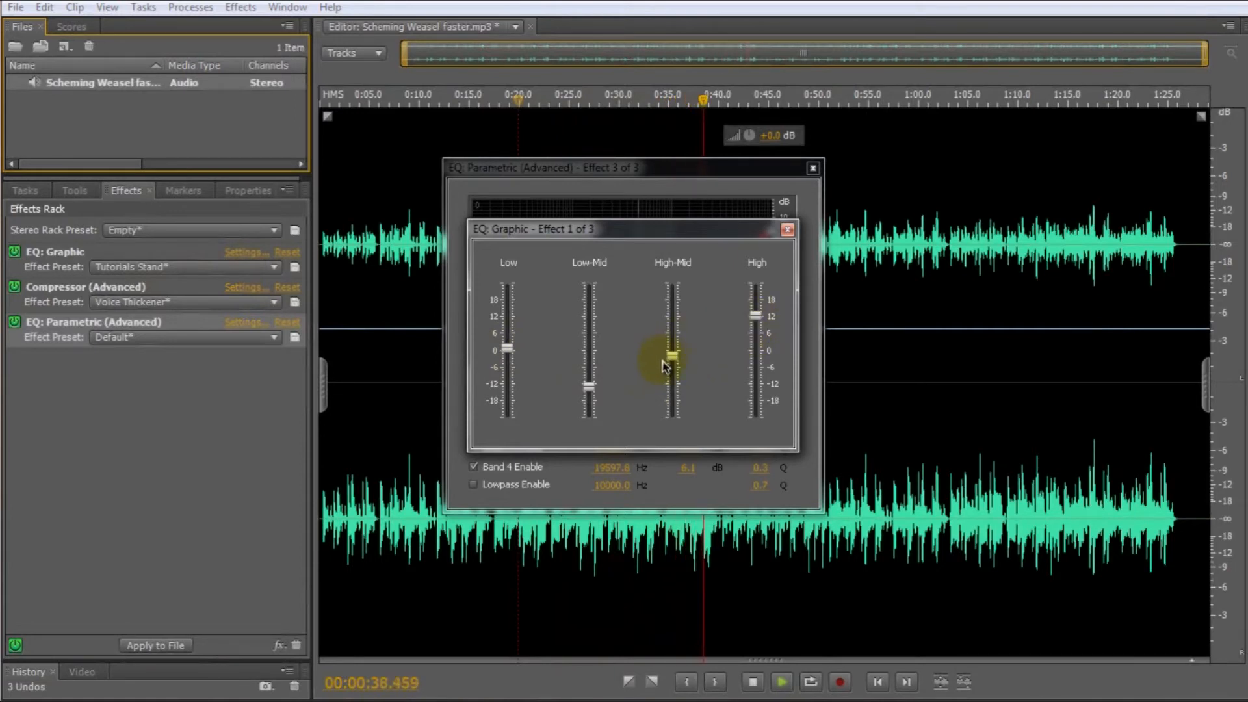
{"action": "left_click_drag", "start_coordinate": [673, 366], "coordinate": [672, 371]}
{"action": "left_click_drag", "start_coordinate": [589, 388], "coordinate": [589, 387]}
{"action": "left_click", "coordinate": [752, 687]}
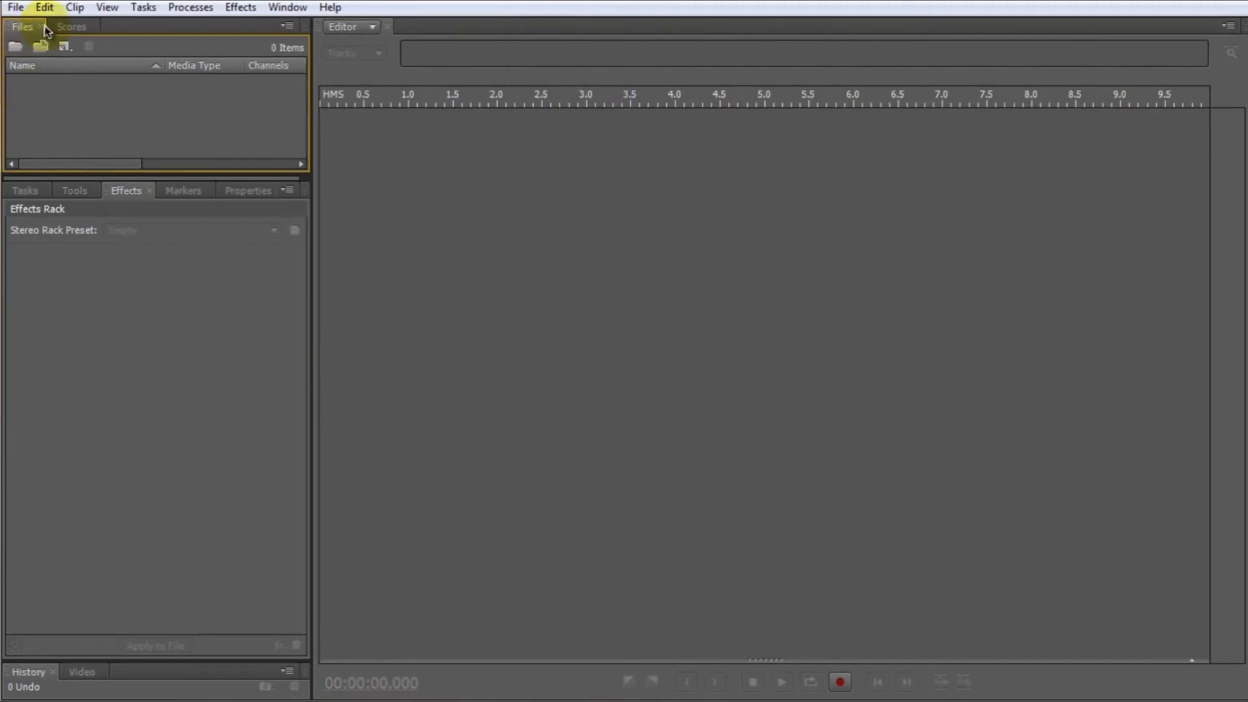
Create a new multitrack file and add the three DestroyerOfWorlds audio files from their folder to track Audio 1
{"action": "left_click", "coordinate": [15, 8]}
{"action": "mouse_move", "coordinate": [47, 26]}
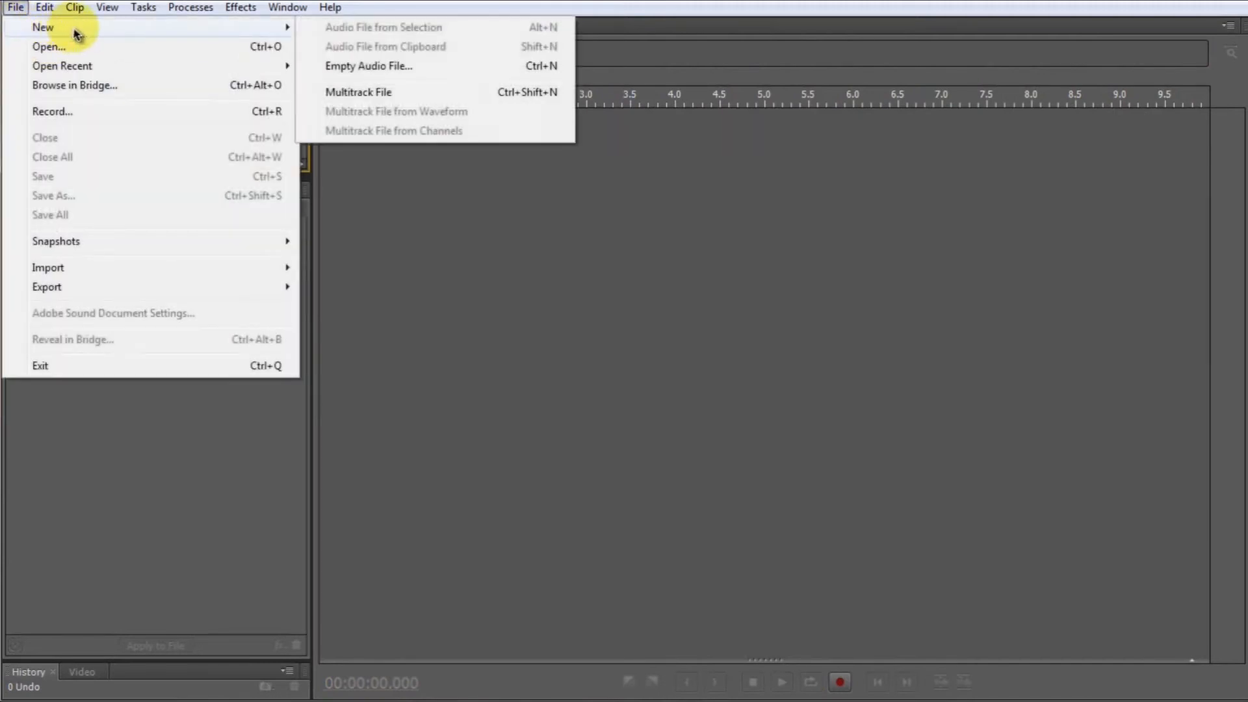
{"action": "left_click", "coordinate": [406, 97]}
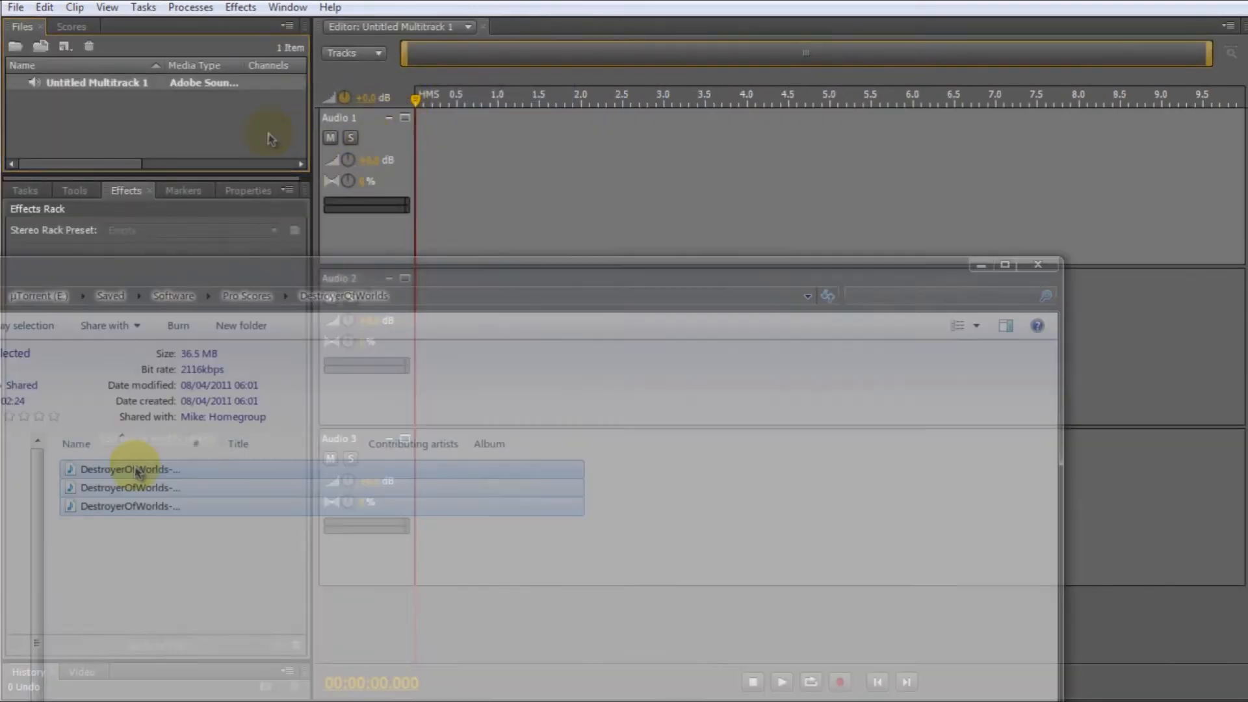
{"action": "left_click_drag", "start_coordinate": [125, 474], "coordinate": [497, 163]}
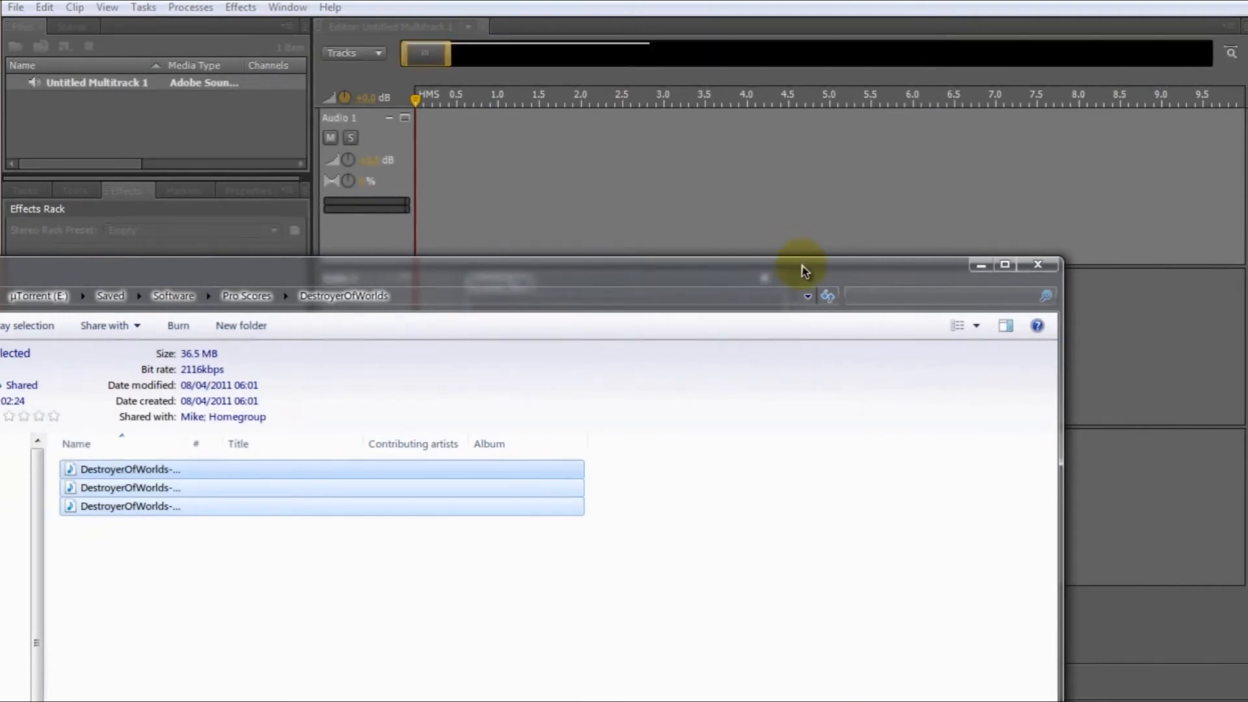
{"action": "left_click", "coordinate": [1038, 266]}
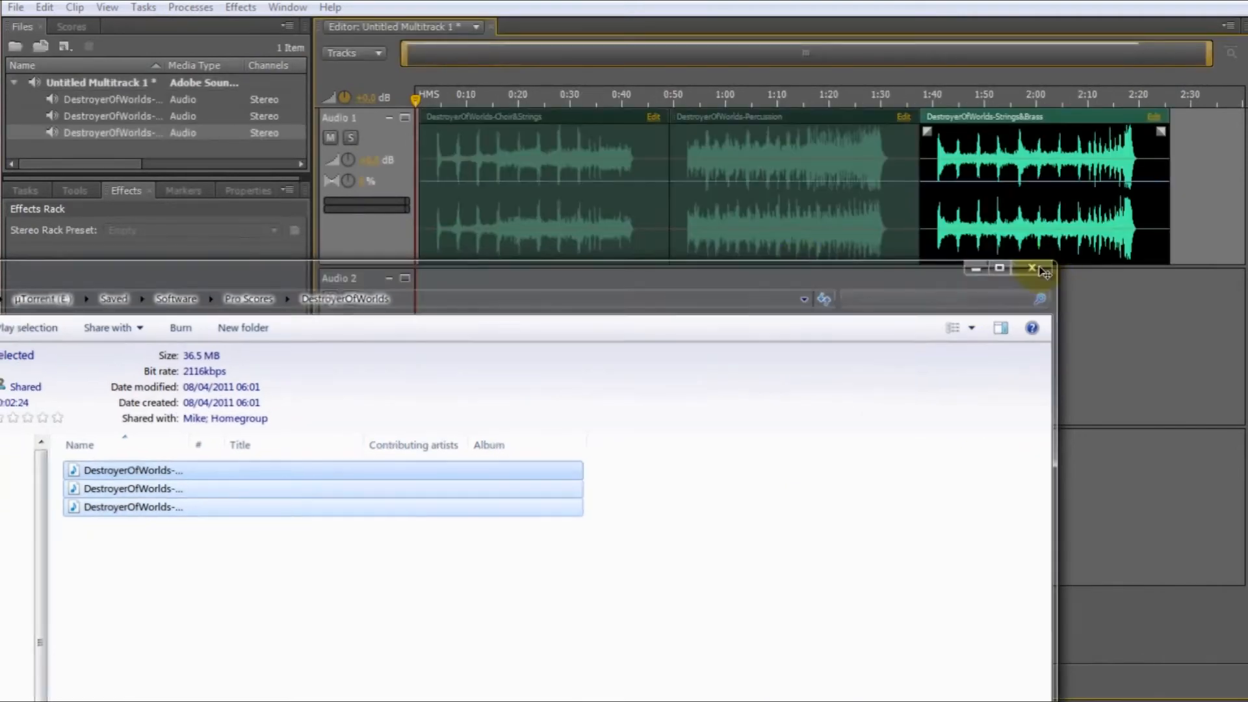
Move the Percussion clip to the start of Audio 2 and the Strings&Brass clip to the start of Audio 3
{"action": "left_click", "coordinate": [817, 219]}
{"action": "left_click_drag", "start_coordinate": [793, 223], "coordinate": [542, 385]}
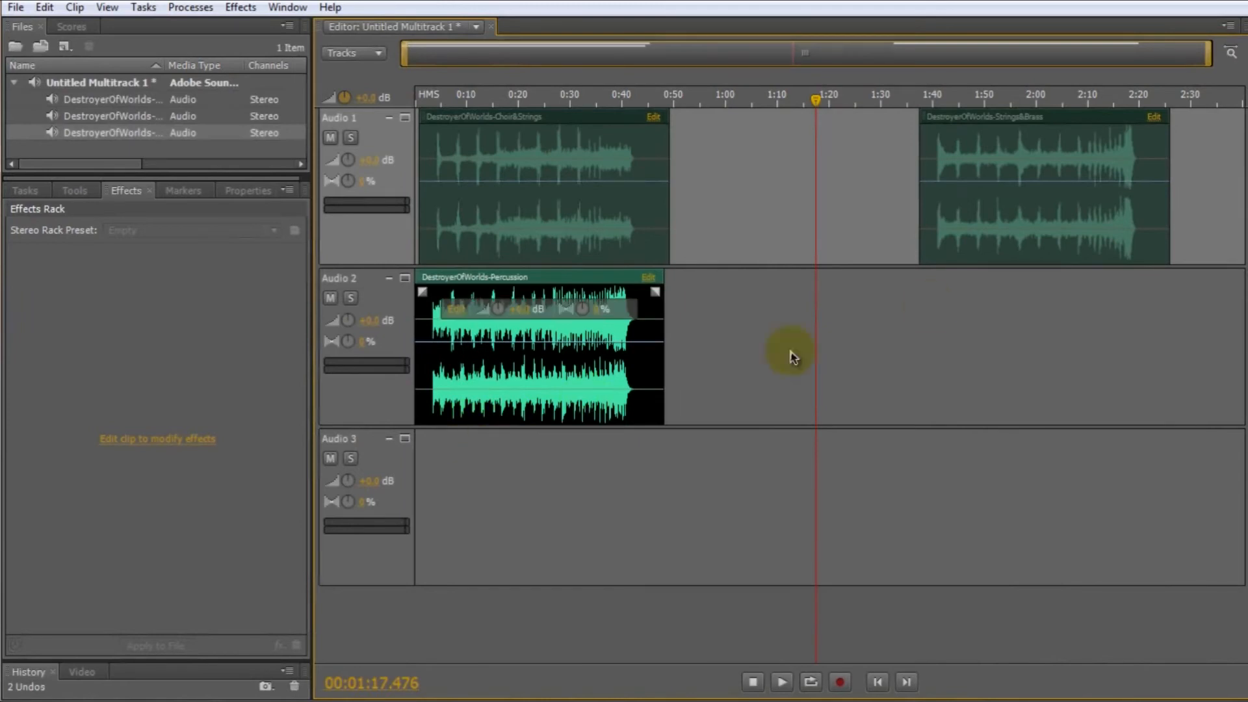
{"action": "left_click_drag", "start_coordinate": [966, 251], "coordinate": [351, 564]}
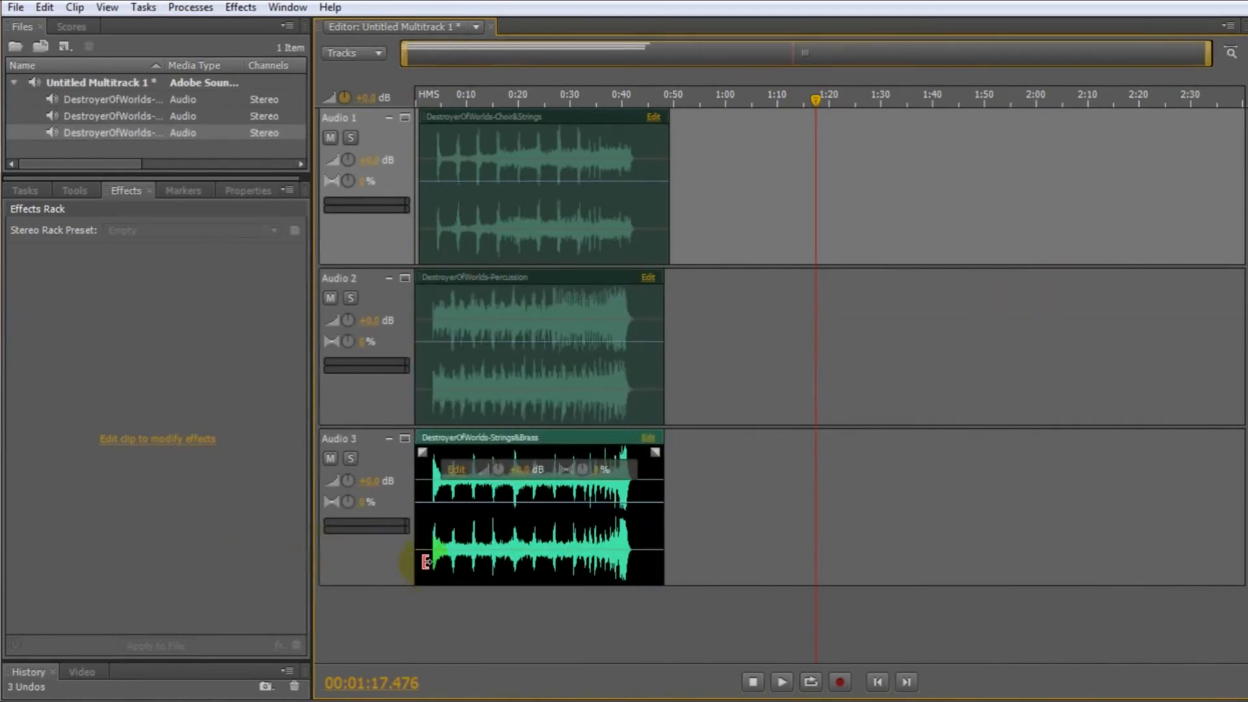
{"action": "left_click", "coordinate": [437, 403]}
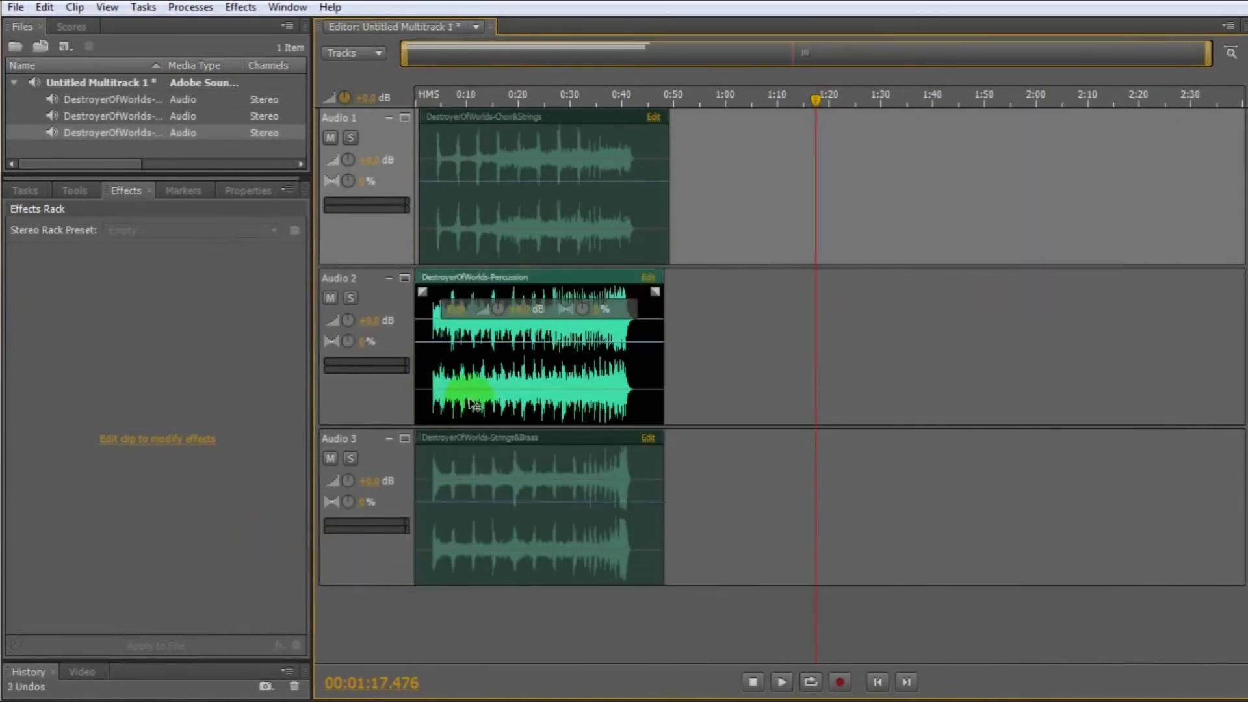
Play the multitrack mix from about 3.9 seconds to hear the three tracks together
{"action": "left_click", "coordinate": [810, 682]}
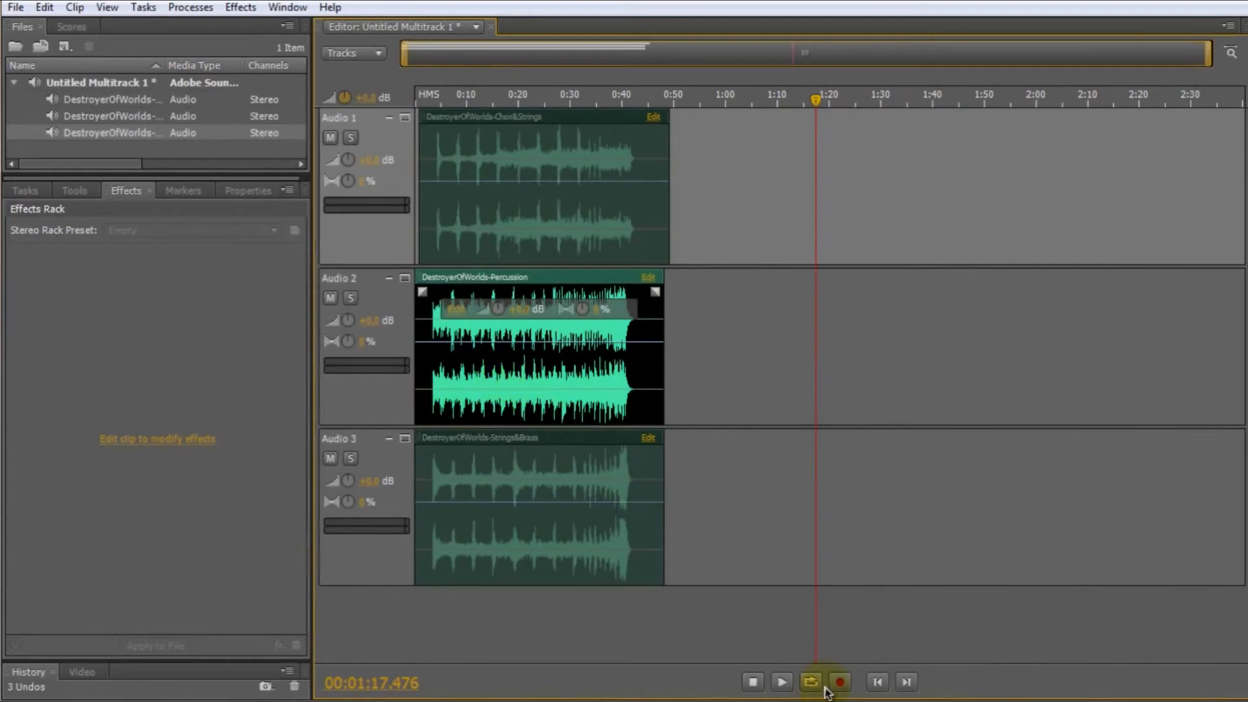
{"action": "left_click", "coordinate": [884, 675]}
{"action": "left_click", "coordinate": [434, 381]}
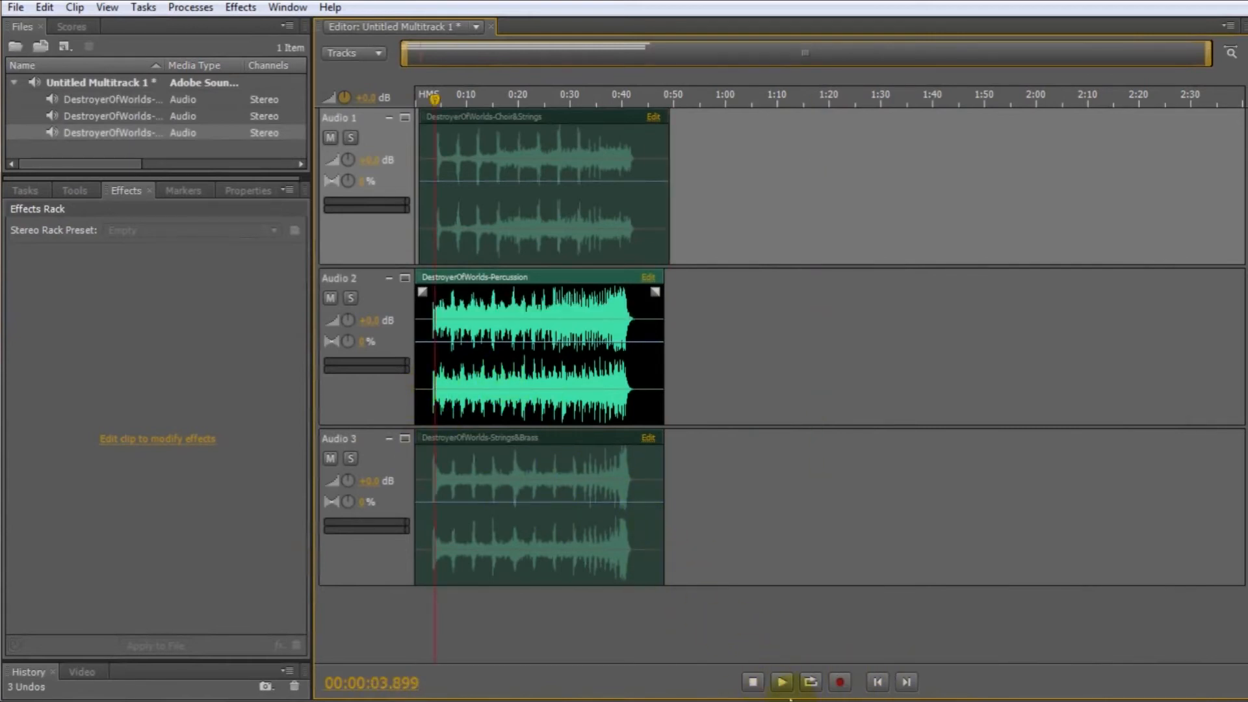
{"action": "left_click", "coordinate": [783, 693]}
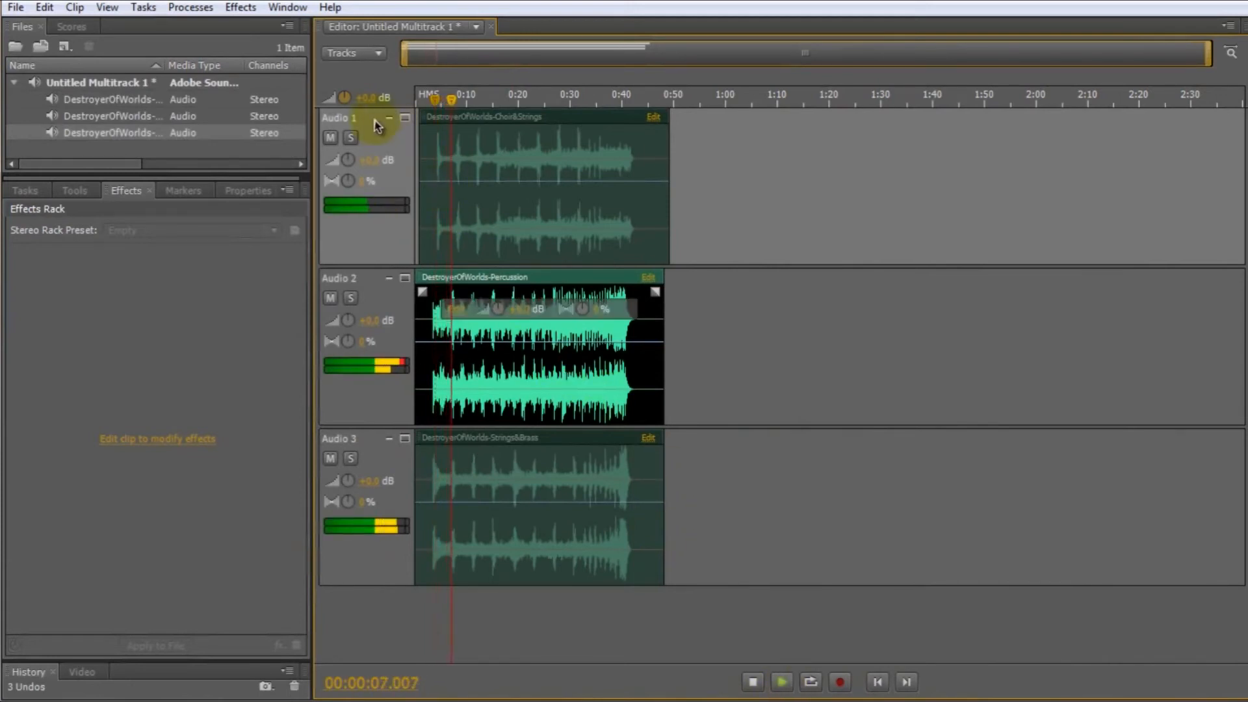
Mute track Audio 1, align its Choir&Strings clip with the start of the timeline, and stop playback
{"action": "left_click", "coordinate": [332, 137]}
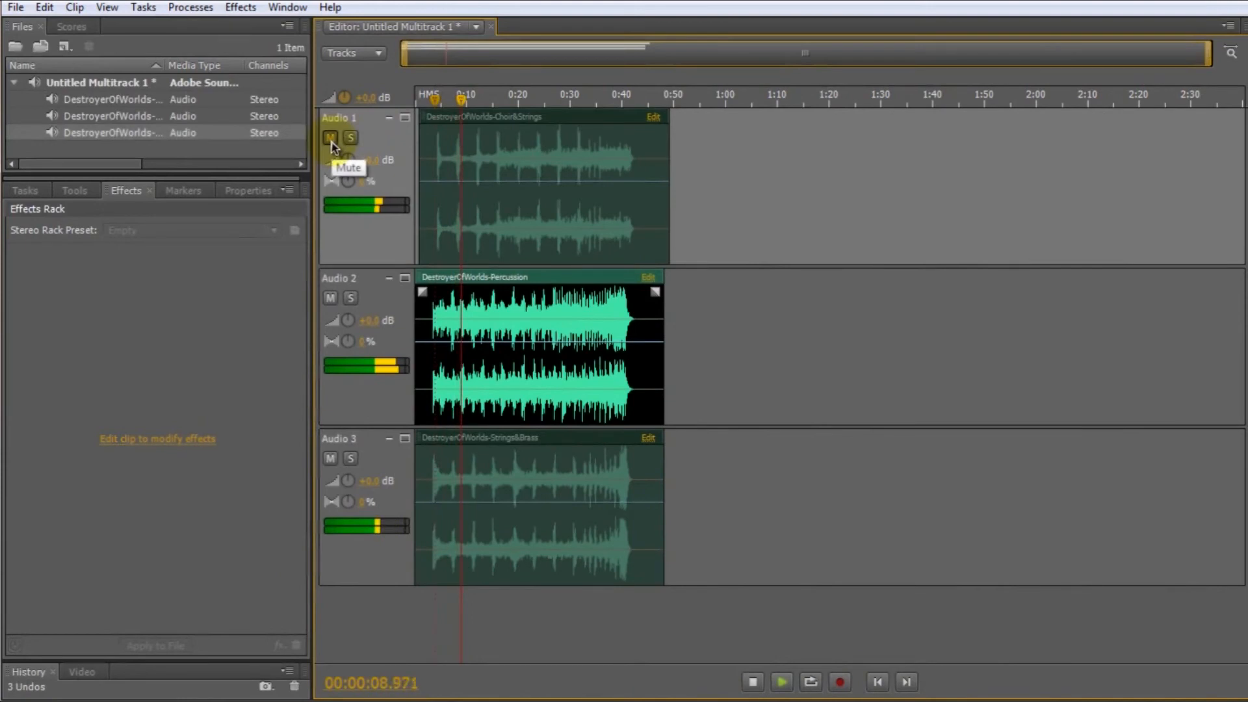
{"action": "left_click_drag", "start_coordinate": [521, 240], "coordinate": [515, 239]}
{"action": "key", "text": "space"}
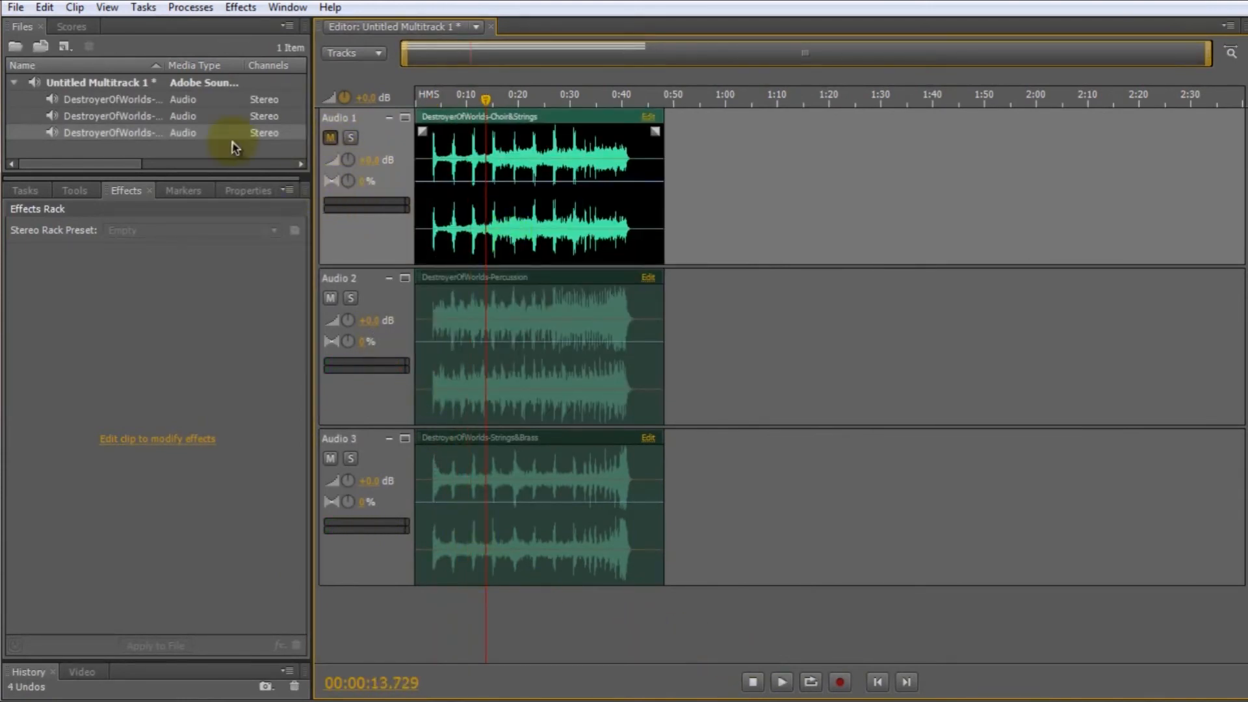
Open the DestroyerOfWorlds-Choir&Strings clip for editing and add an EQ: Graphic effect to its rack
{"action": "double_click", "coordinate": [110, 98]}
{"action": "left_click", "coordinate": [169, 251]}
{"action": "left_click", "coordinate": [253, 442]}
Add the Compressor (Advanced) and EQ: Parametric (Advanced) effects to the Choir&Strings clip's rack
{"action": "right_click", "coordinate": [181, 442]}
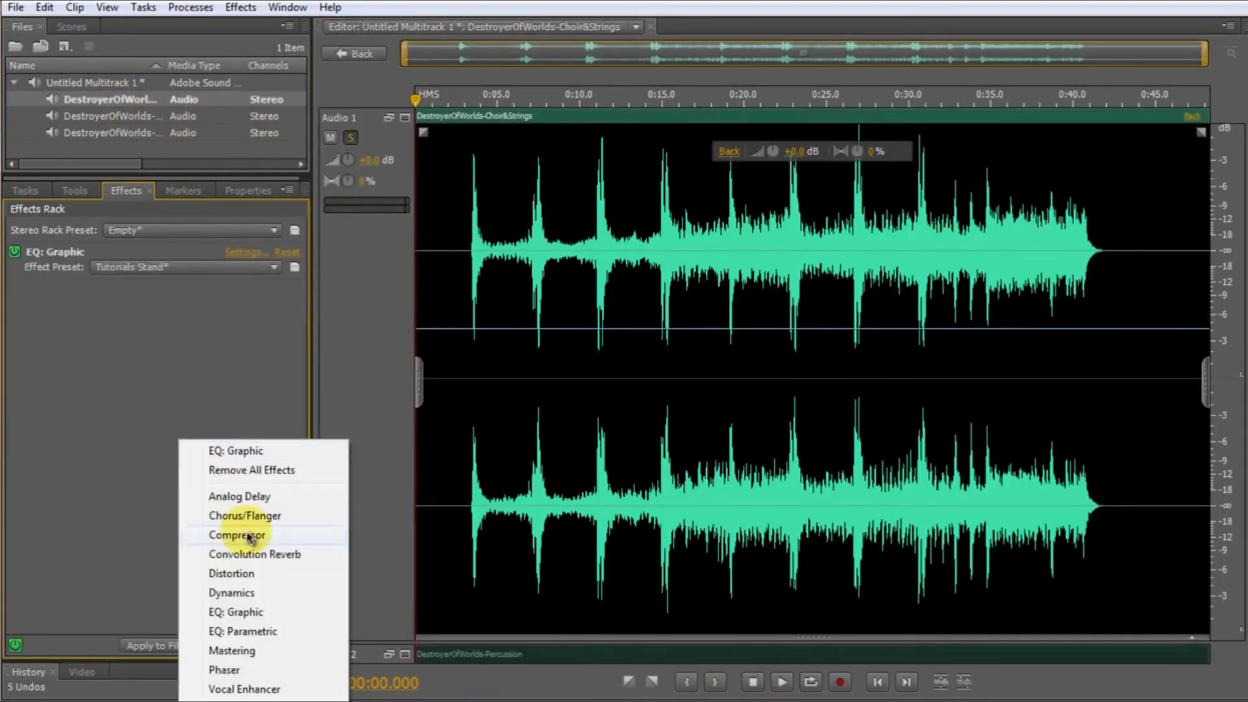
{"action": "mouse_move", "coordinate": [250, 537]}
{"action": "left_click", "coordinate": [455, 581]}
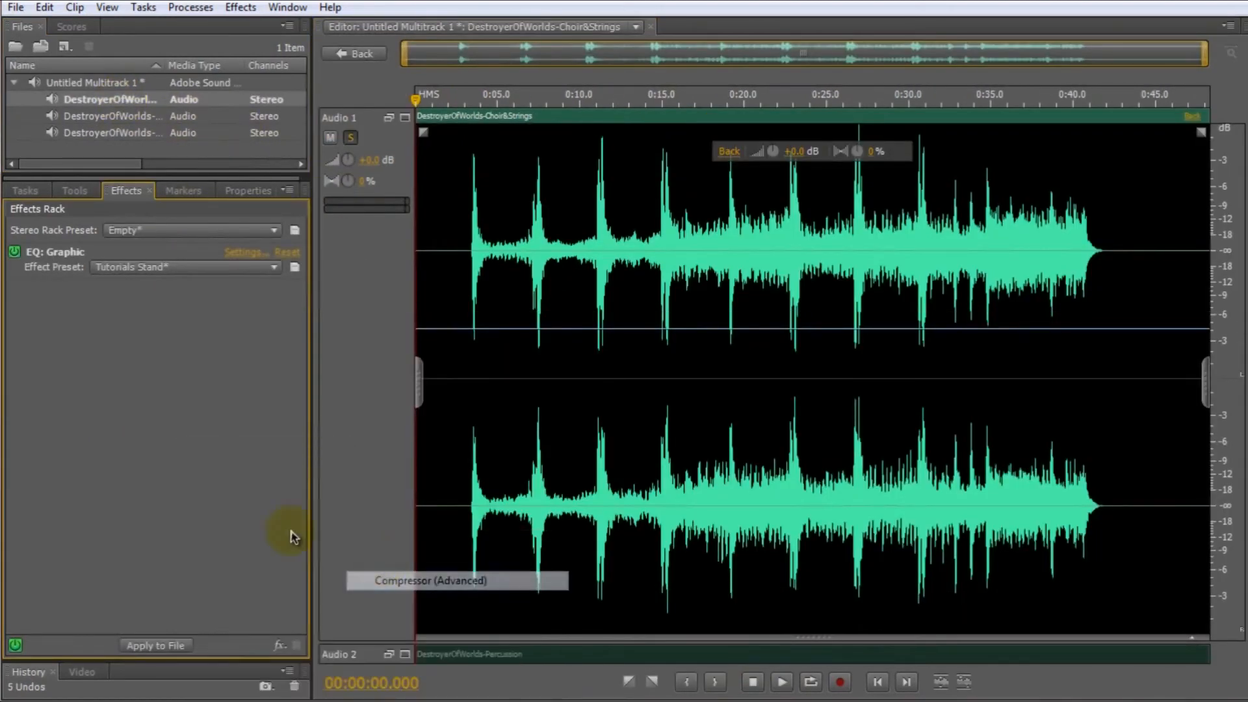
{"action": "right_click", "coordinate": [217, 485]}
{"action": "mouse_move", "coordinate": [393, 474]}
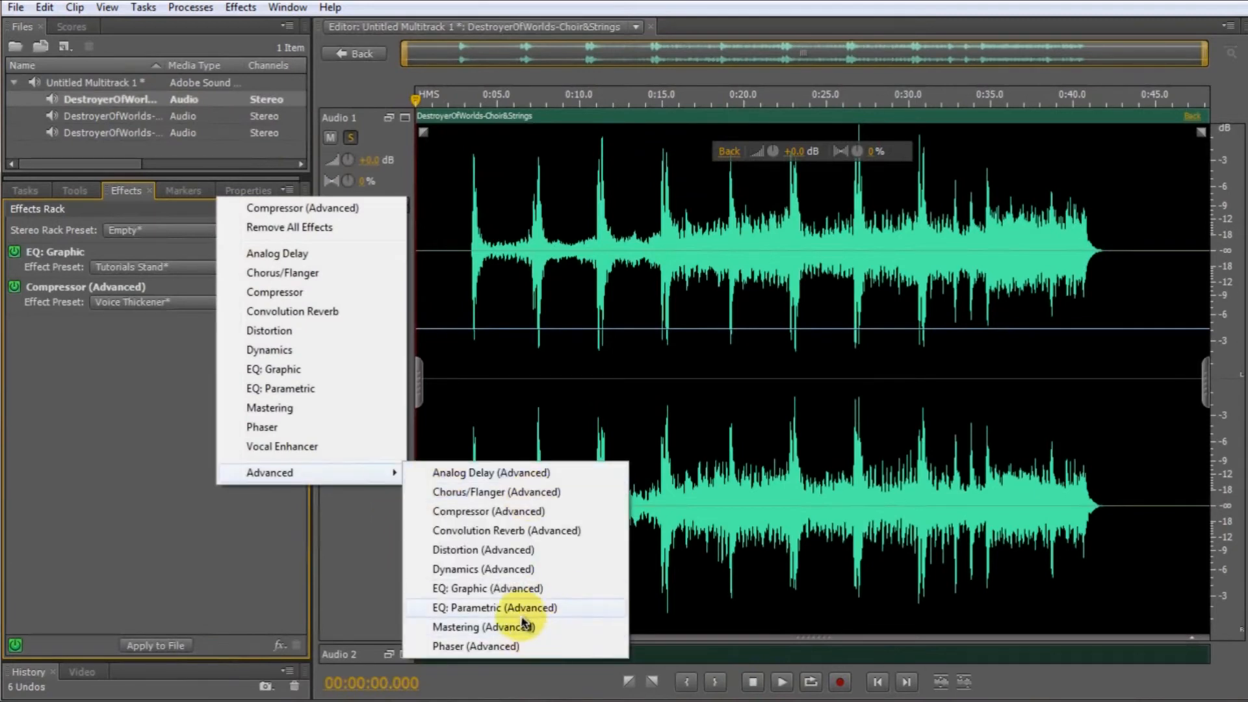
{"action": "left_click", "coordinate": [524, 615]}
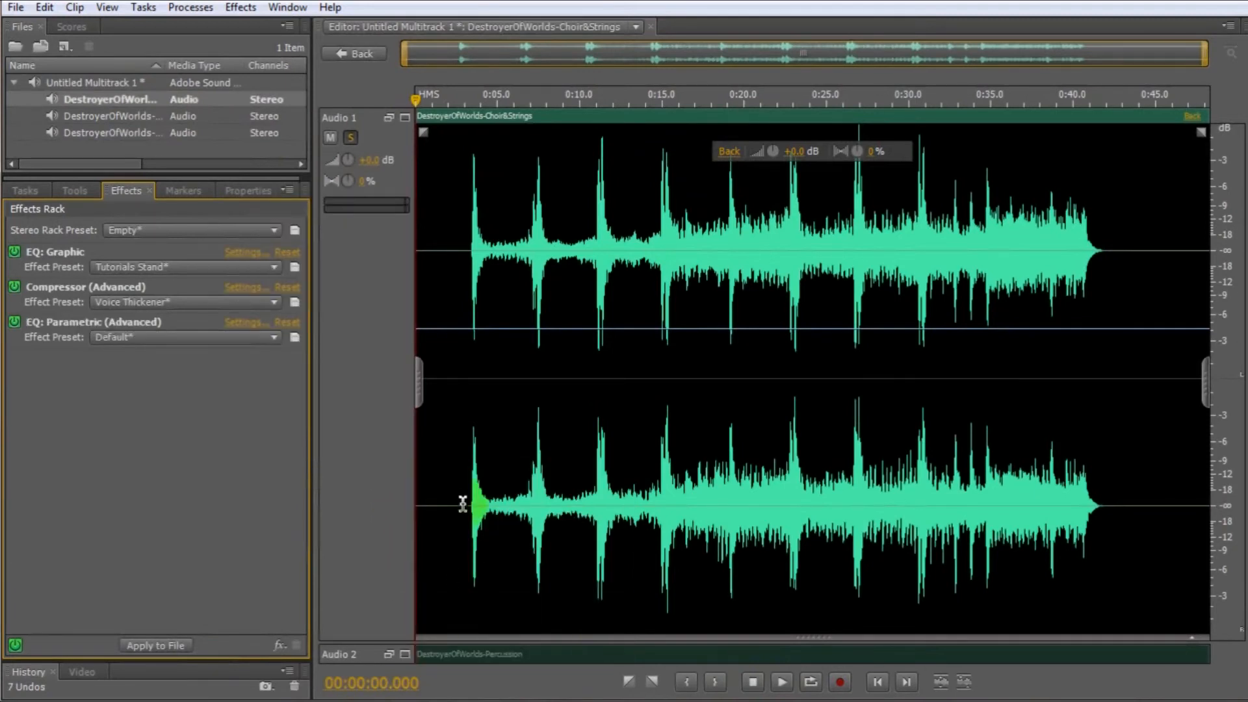
Delete the silent sections at the beginning and end of the Choir&Strings clip
{"action": "left_click_drag", "start_coordinate": [472, 518], "coordinate": [293, 519]}
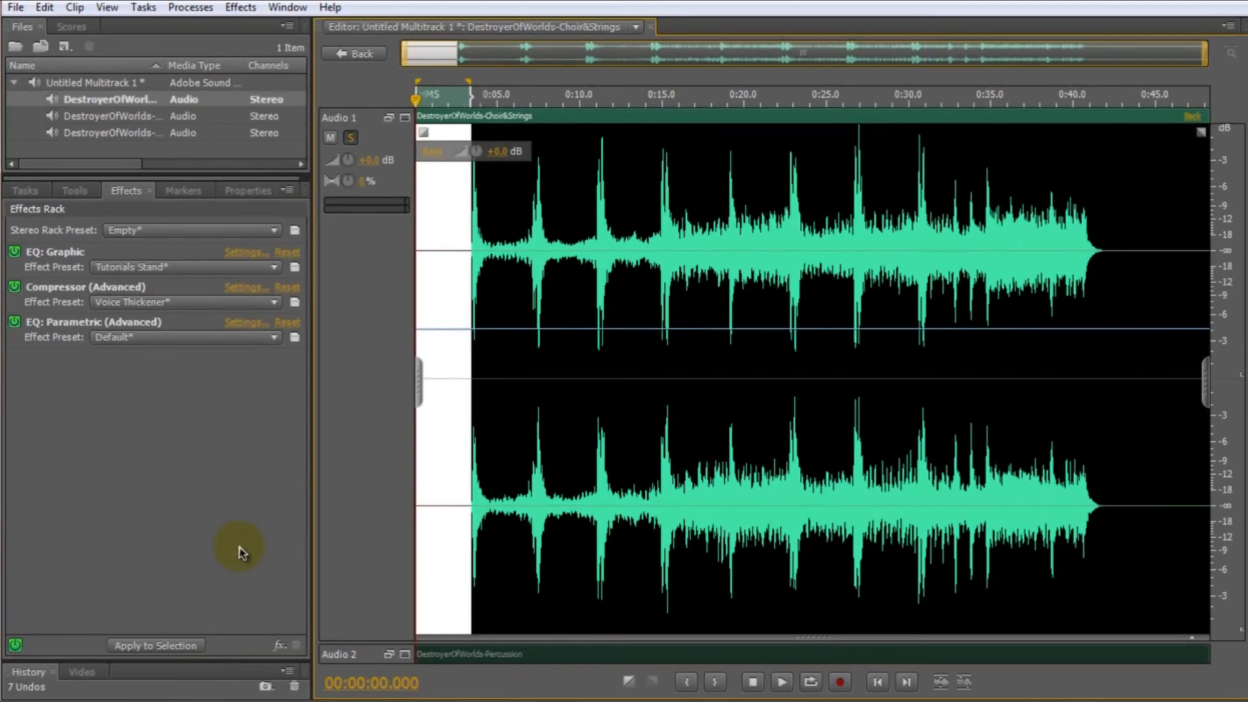
{"action": "key", "text": "Delete"}
{"action": "left_click_drag", "start_coordinate": [1097, 500], "coordinate": [1209, 501]}
{"action": "key", "text": "Delete"}
Preview the Choir&Strings clip from its start and apply its effects rack to the file
{"action": "left_click", "coordinate": [874, 682]}
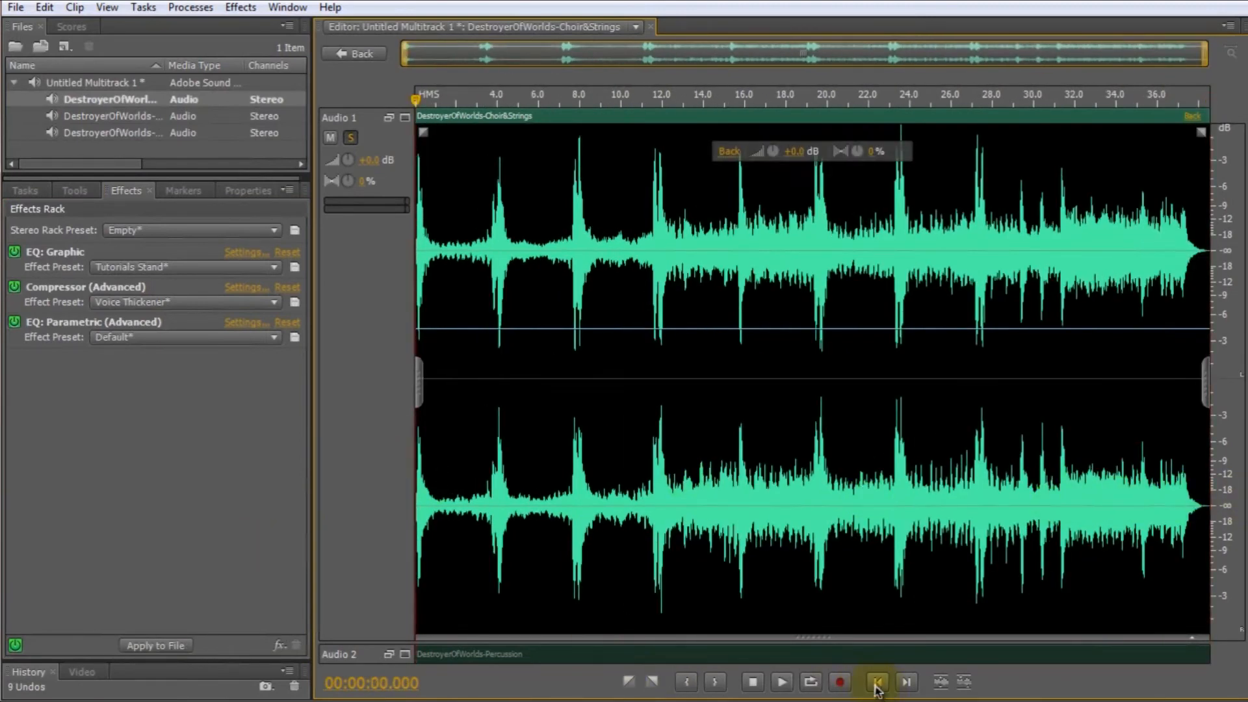
{"action": "left_click", "coordinate": [783, 682]}
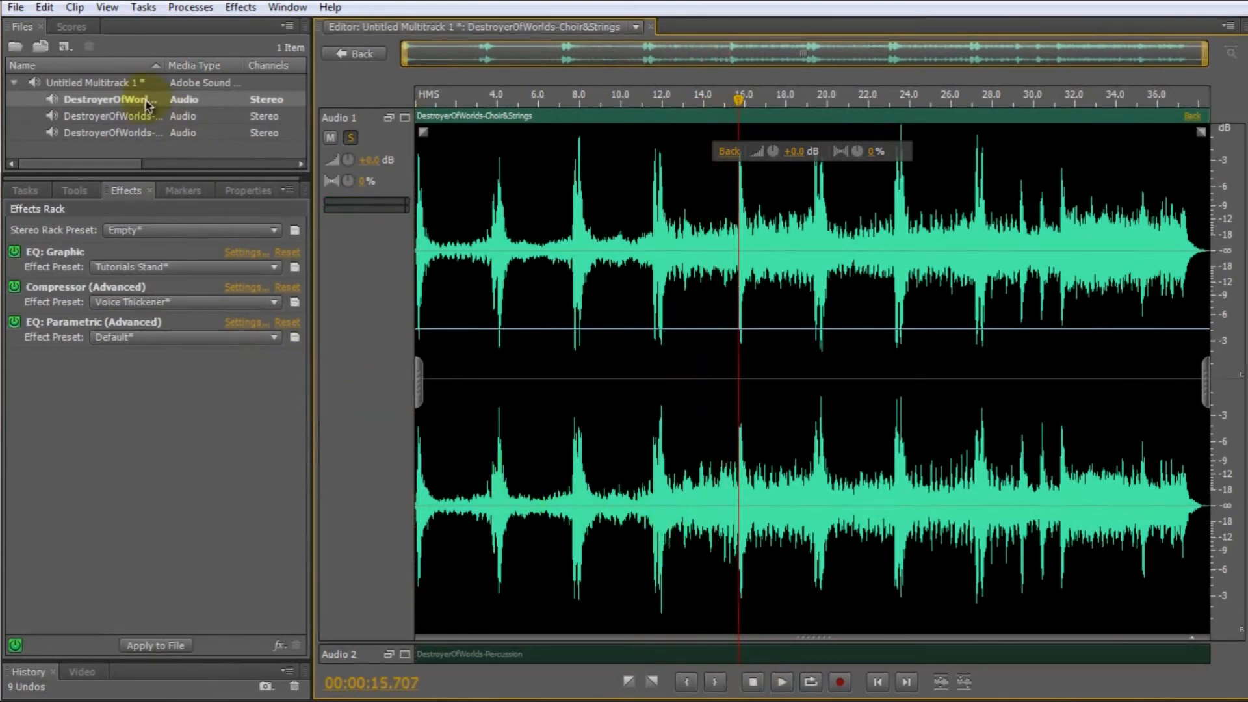
{"action": "left_click", "coordinate": [166, 651]}
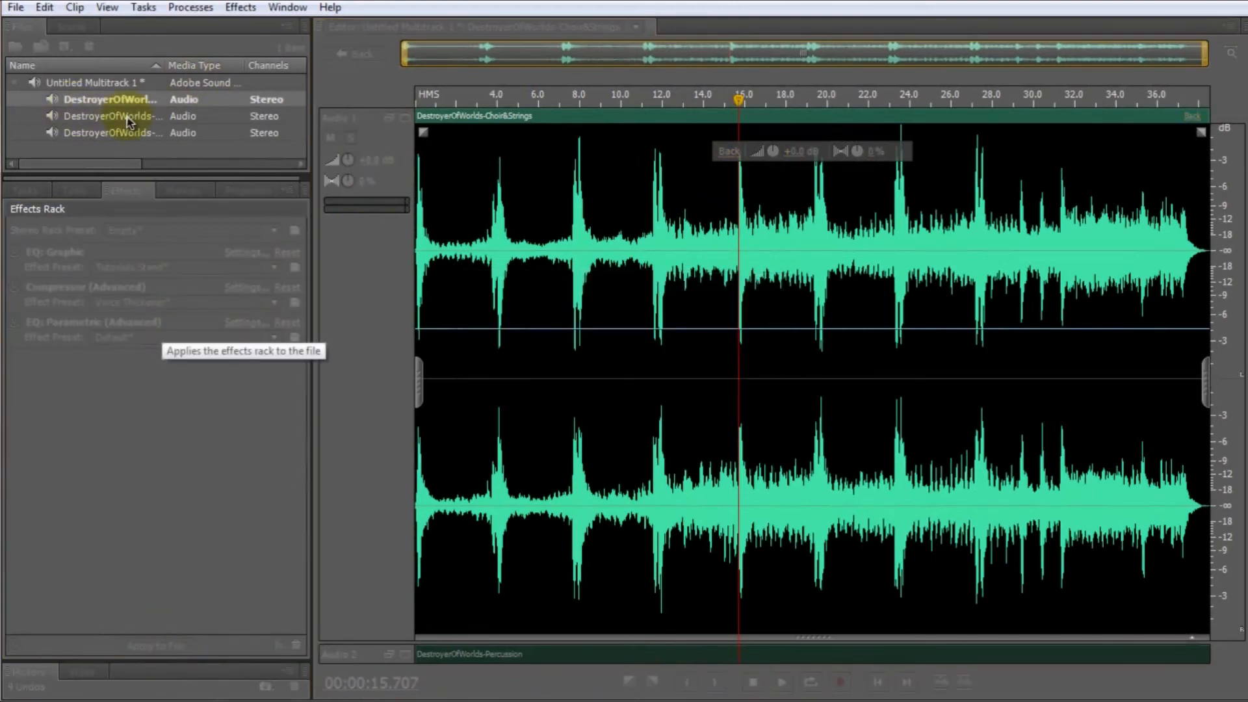
Open the DestroyerOfWorlds-Percussion clip for editing and add EQ: Graphic, Compressor (Advanced) and EQ: Parametric (Advanced) to its rack
{"action": "left_click", "coordinate": [127, 117]}
{"action": "left_click", "coordinate": [110, 289]}
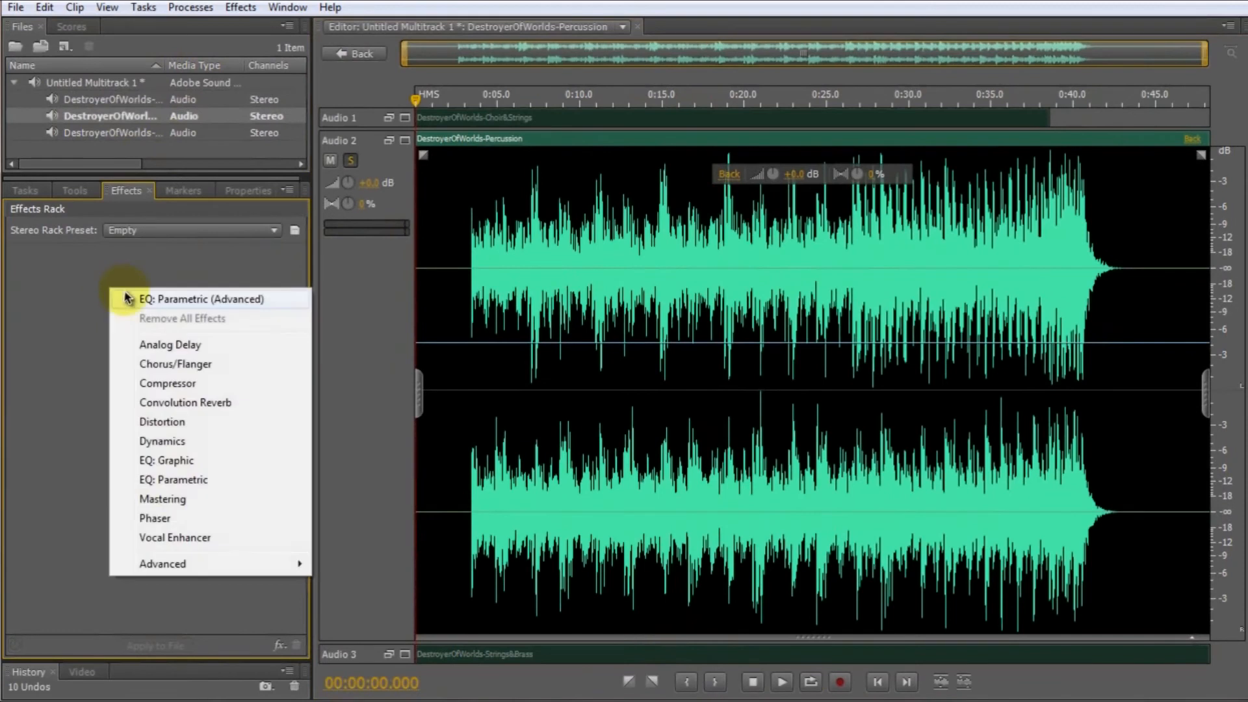
{"action": "left_click", "coordinate": [159, 462]}
{"action": "left_click", "coordinate": [149, 463]}
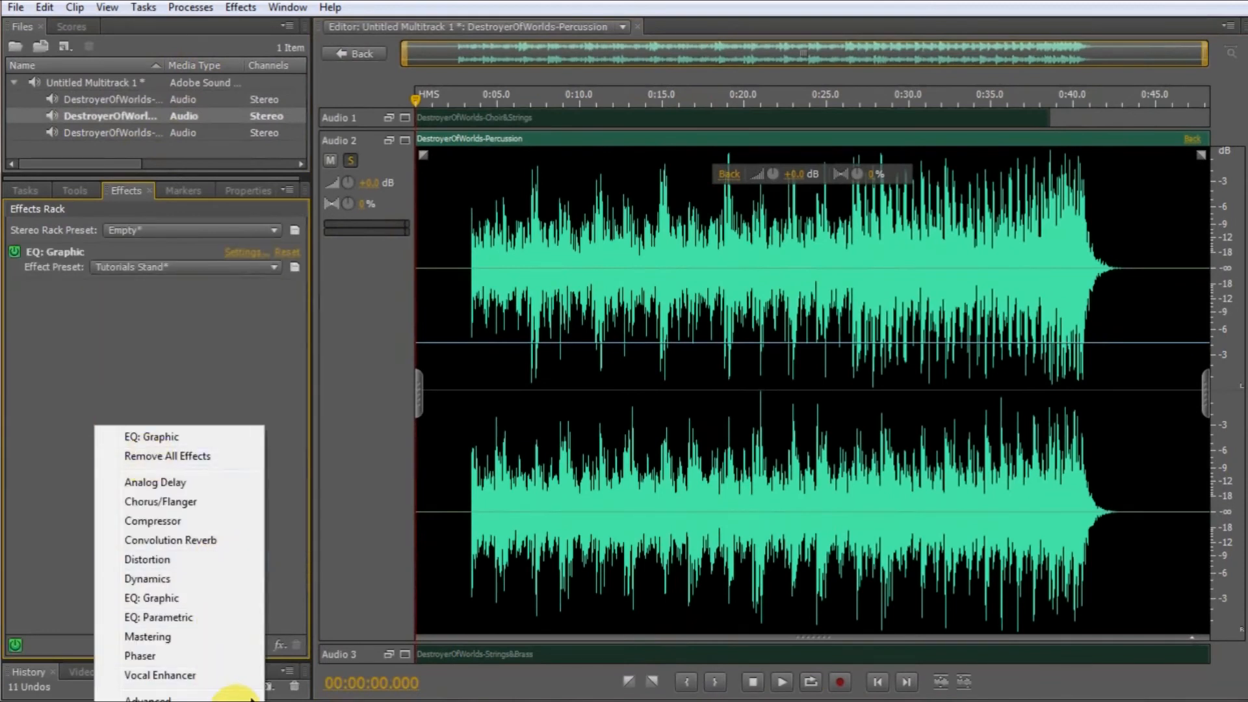
{"action": "mouse_move", "coordinate": [228, 697]}
{"action": "left_click", "coordinate": [337, 572]}
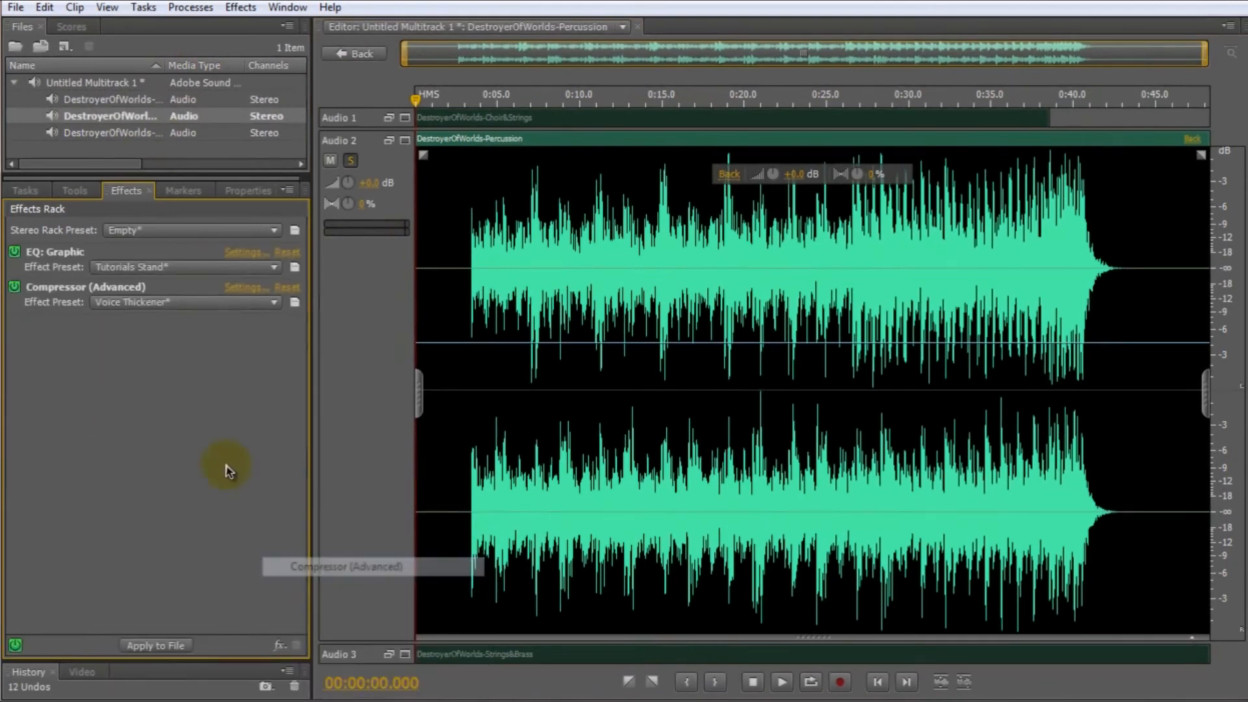
{"action": "left_click", "coordinate": [186, 404]}
{"action": "mouse_move", "coordinate": [314, 679]}
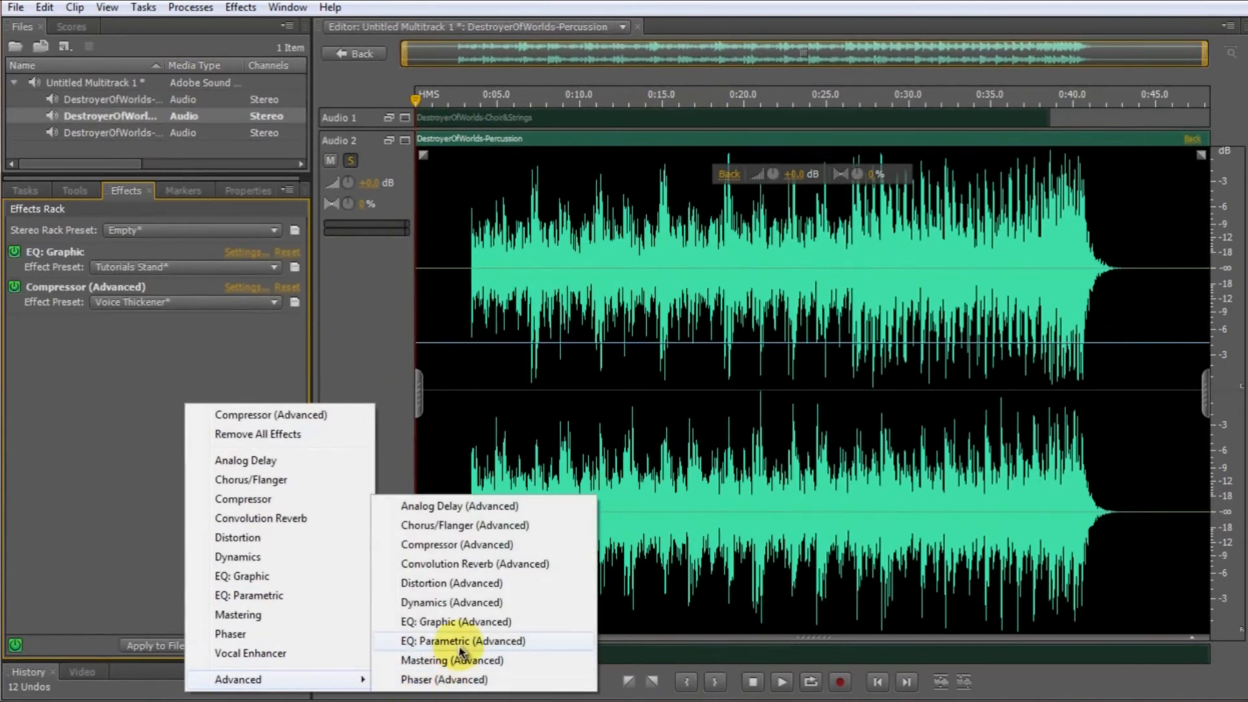
{"action": "left_click", "coordinate": [423, 641]}
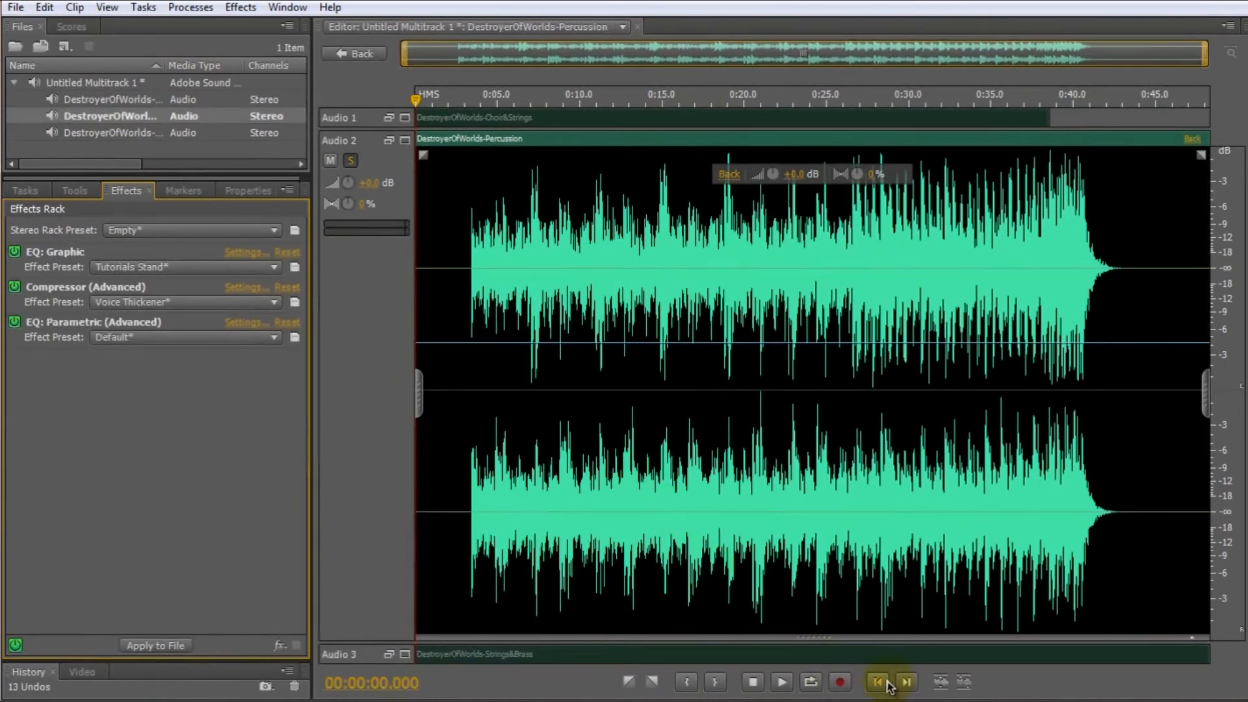
Delete the silent sections before and after the sound in the Percussion clip
{"action": "left_click_drag", "start_coordinate": [467, 510], "coordinate": [286, 522]}
{"action": "left_click", "coordinate": [593, 510]}
{"action": "left_click_drag", "start_coordinate": [1110, 511], "coordinate": [1228, 512]}
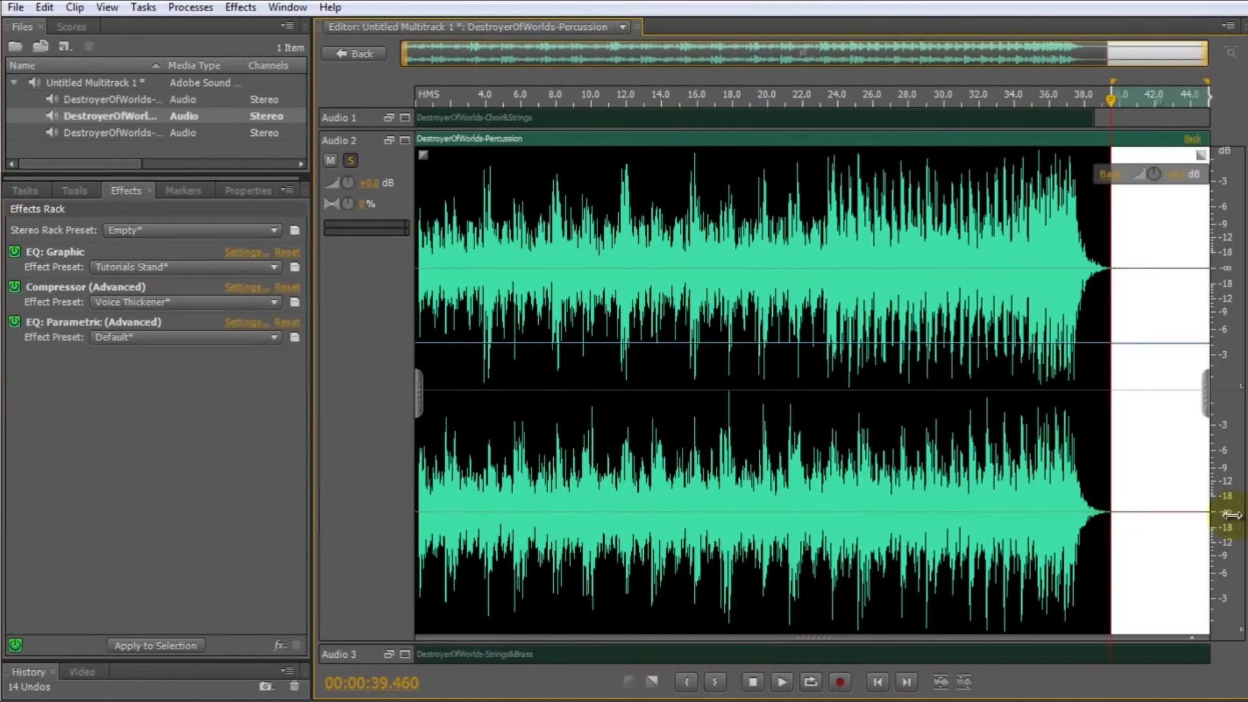
{"action": "key", "text": "Delete"}
Remove the short remaining silence at the very start of the Percussion clip
{"action": "left_click", "coordinate": [425, 517]}
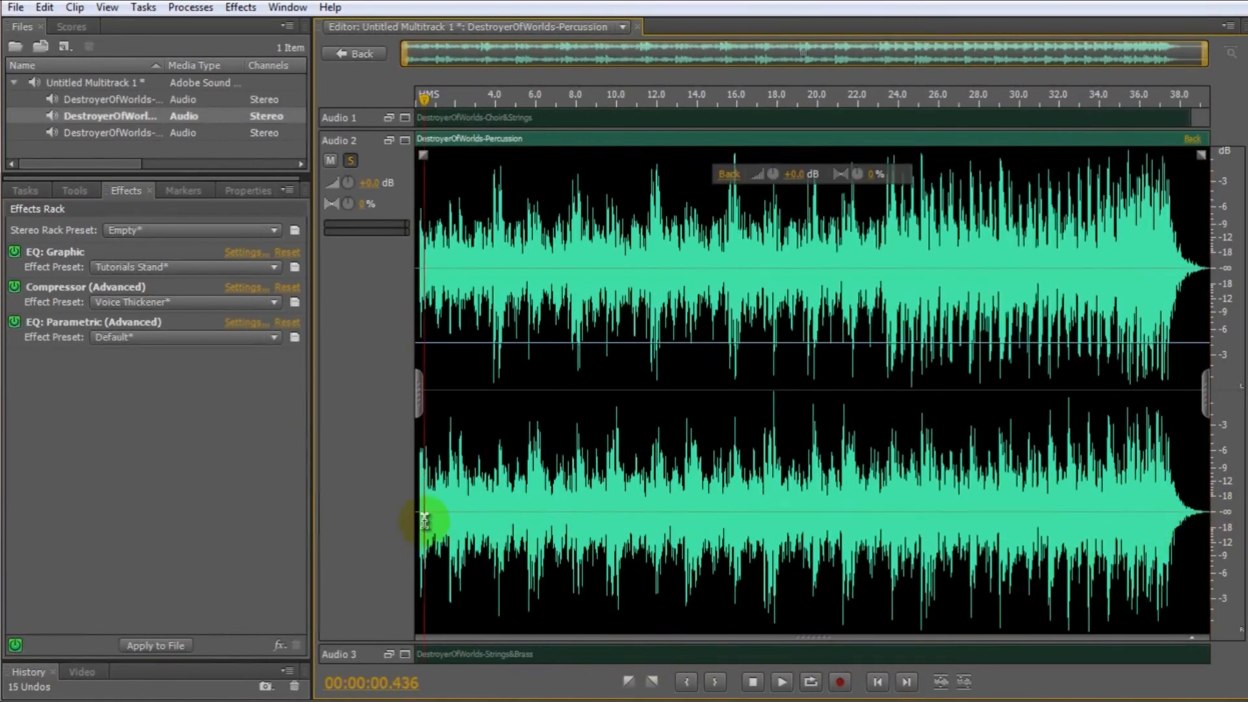
{"action": "scroll", "coordinate": [424, 520], "scroll_direction": "up", "scroll_amount": 3}
{"action": "scroll", "coordinate": [457, 104], "scroll_direction": "up", "scroll_amount": 2}
{"action": "left_click_drag", "start_coordinate": [460, 54], "coordinate": [337, 88]}
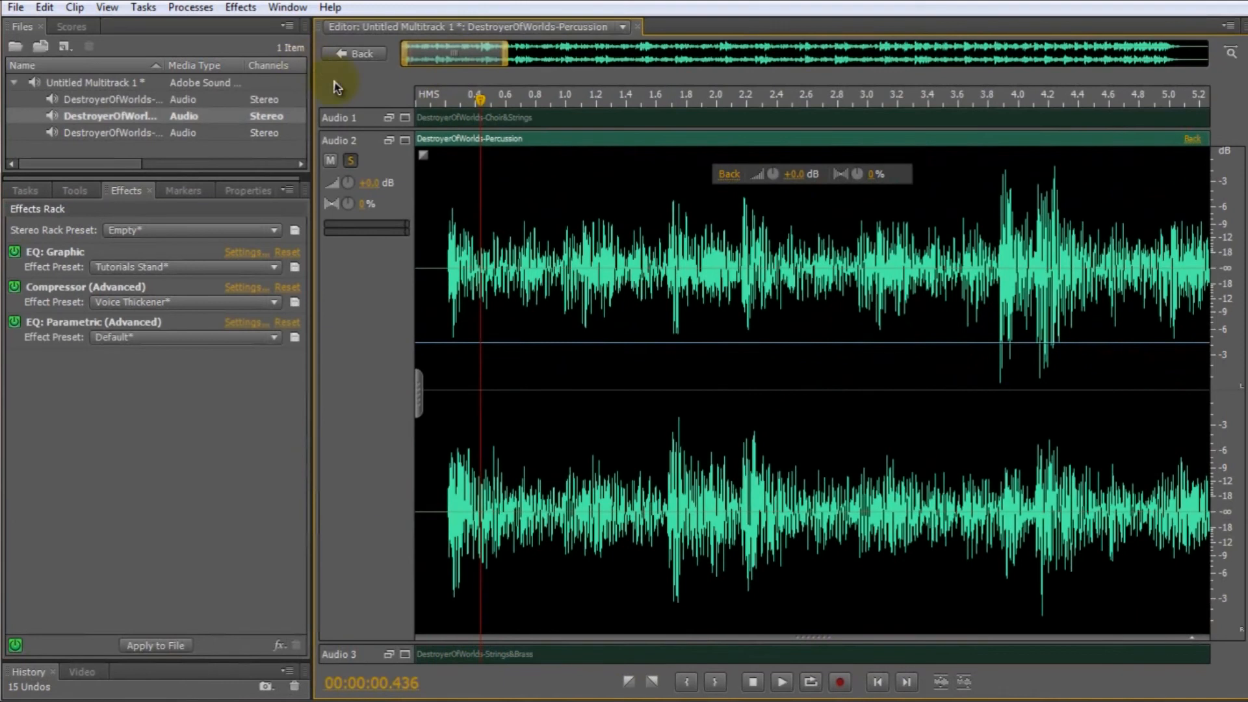
{"action": "left_click_drag", "start_coordinate": [447, 276], "coordinate": [285, 281]}
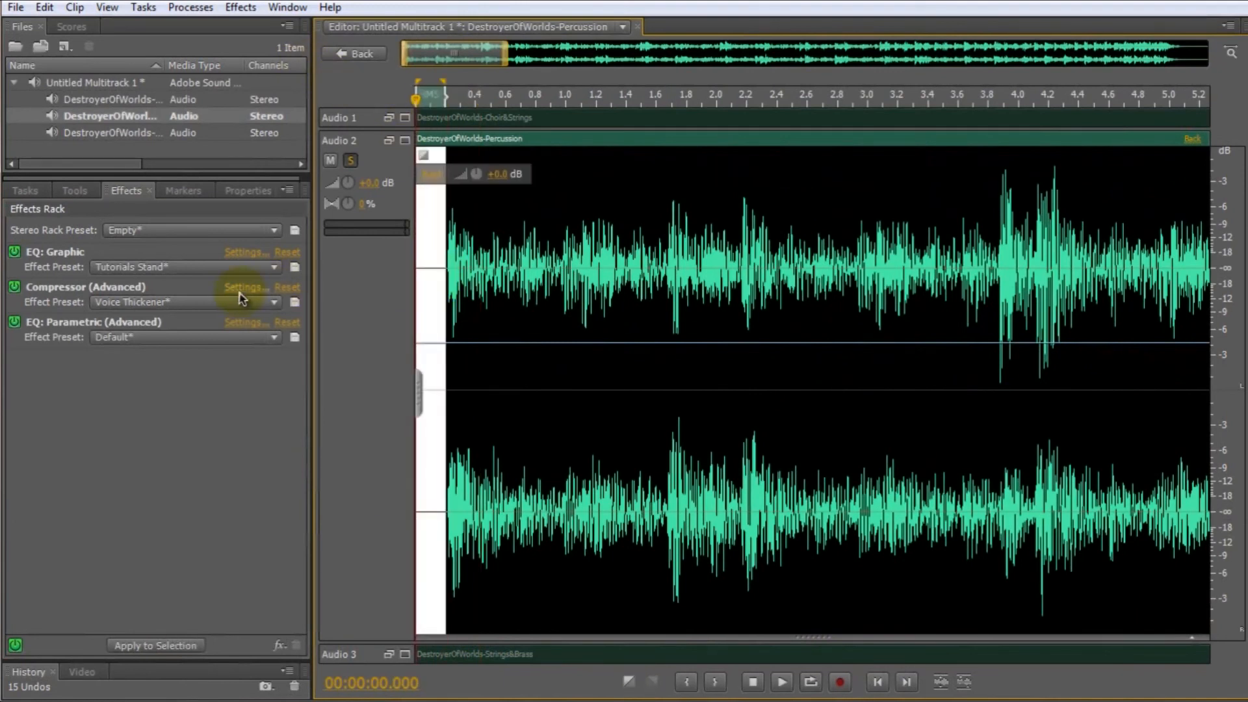
{"action": "key", "text": "Delete"}
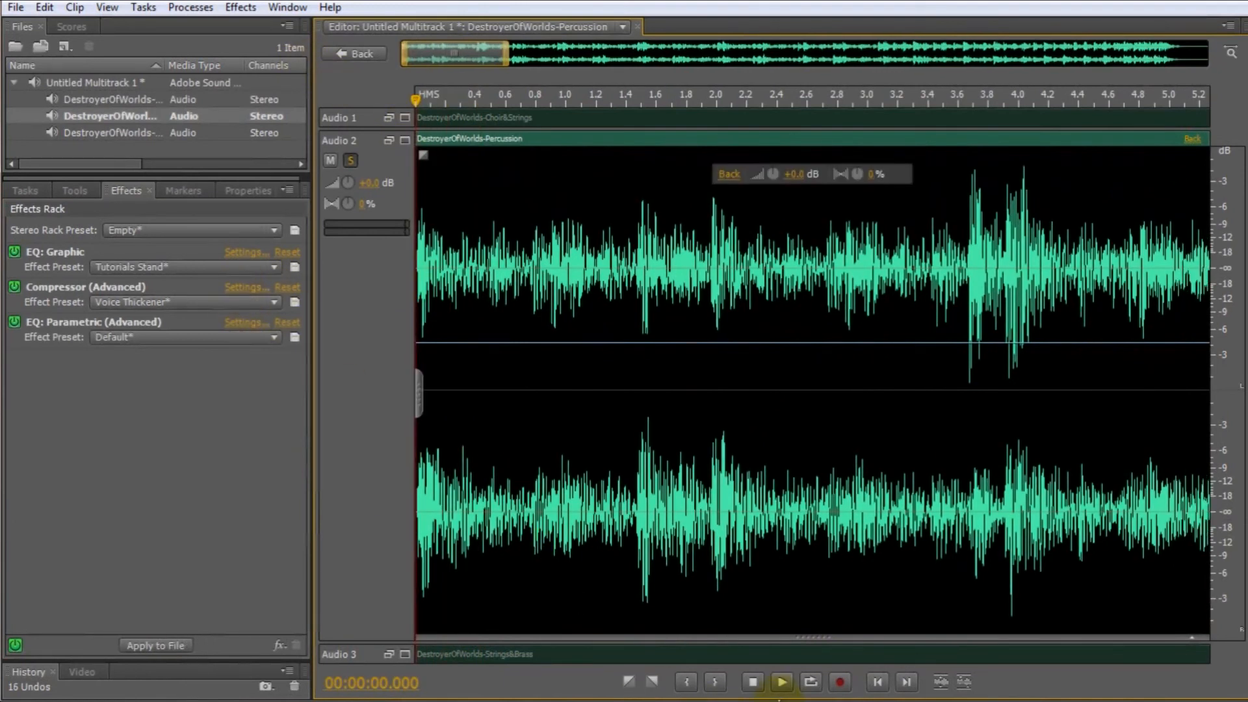
Compare the Percussion effects during playback, turn off only EQ: Parametric (Advanced), and apply the rack to the file
{"action": "left_click", "coordinate": [782, 687]}
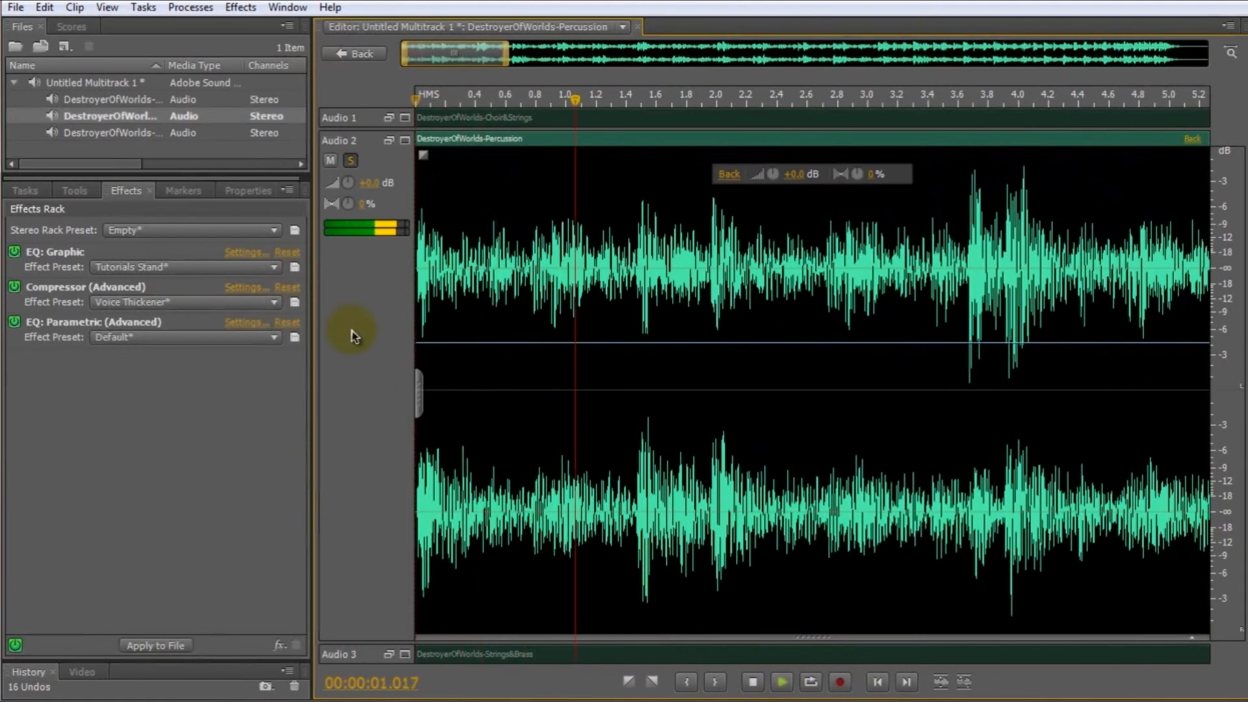
{"action": "left_click", "coordinate": [14, 287]}
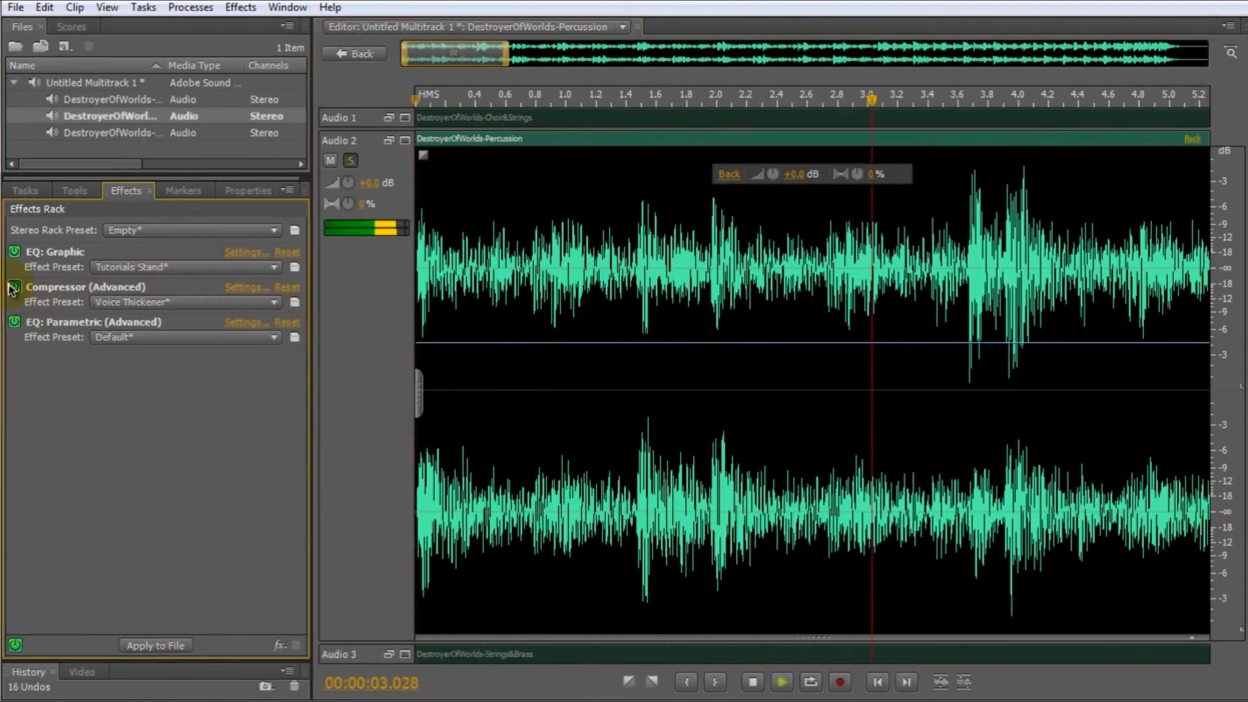
{"action": "left_click", "coordinate": [13, 322]}
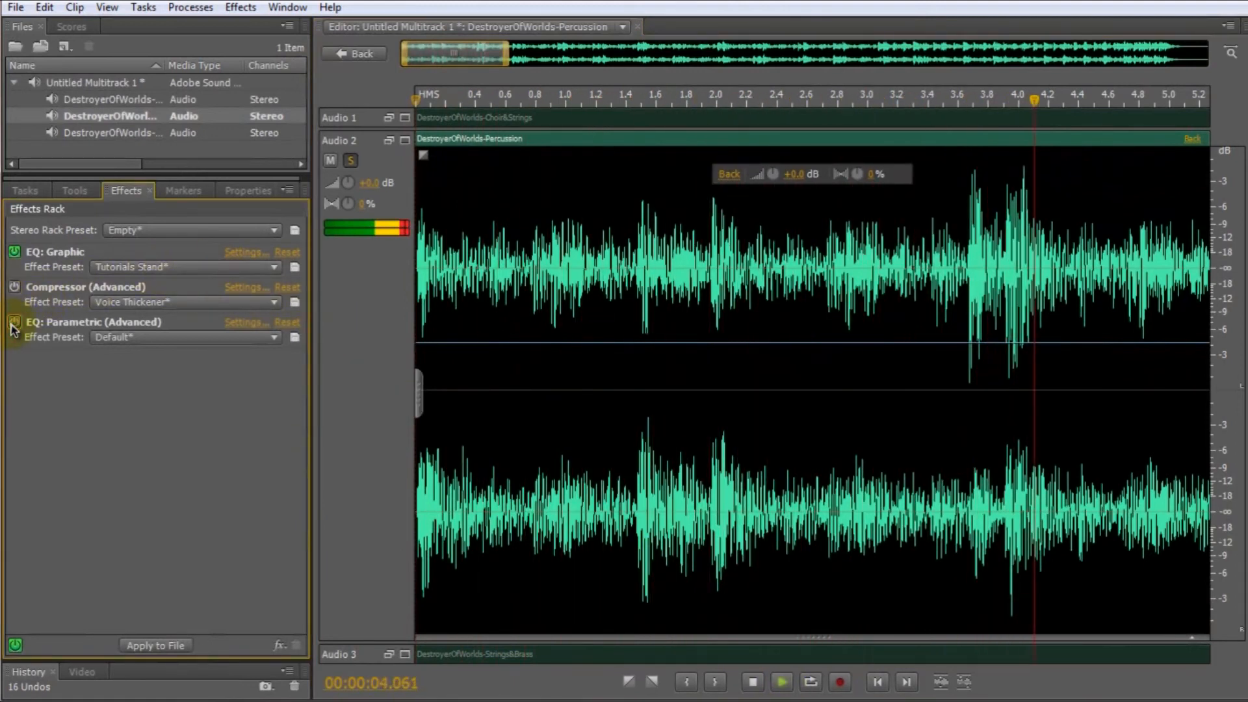
{"action": "left_click", "coordinate": [14, 287]}
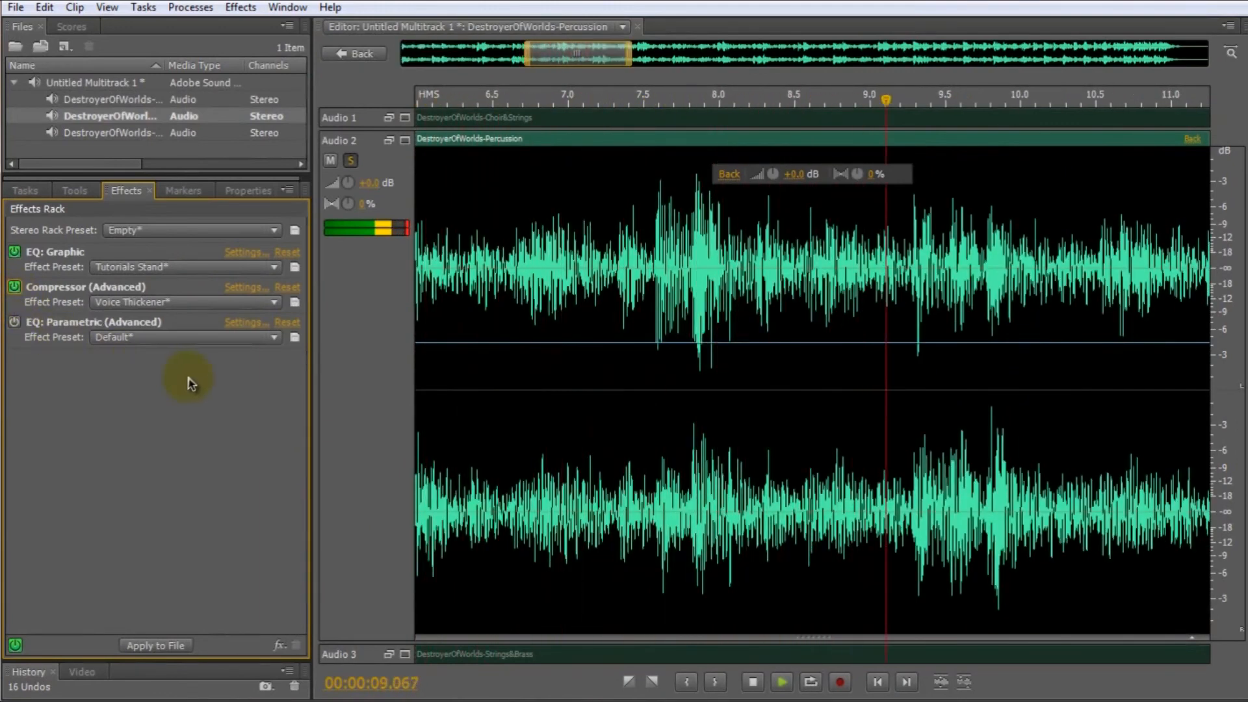
{"action": "left_click", "coordinate": [170, 645]}
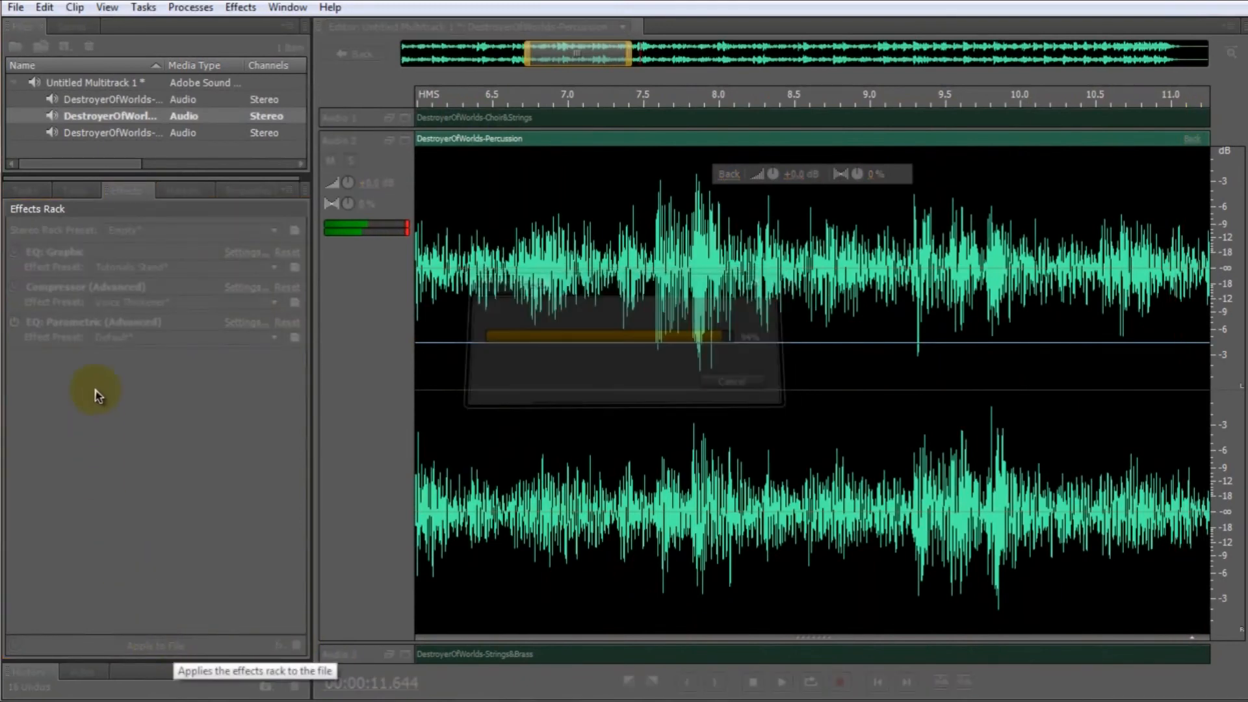
{"action": "left_click", "coordinate": [108, 148]}
{"action": "double_click", "coordinate": [107, 148]}
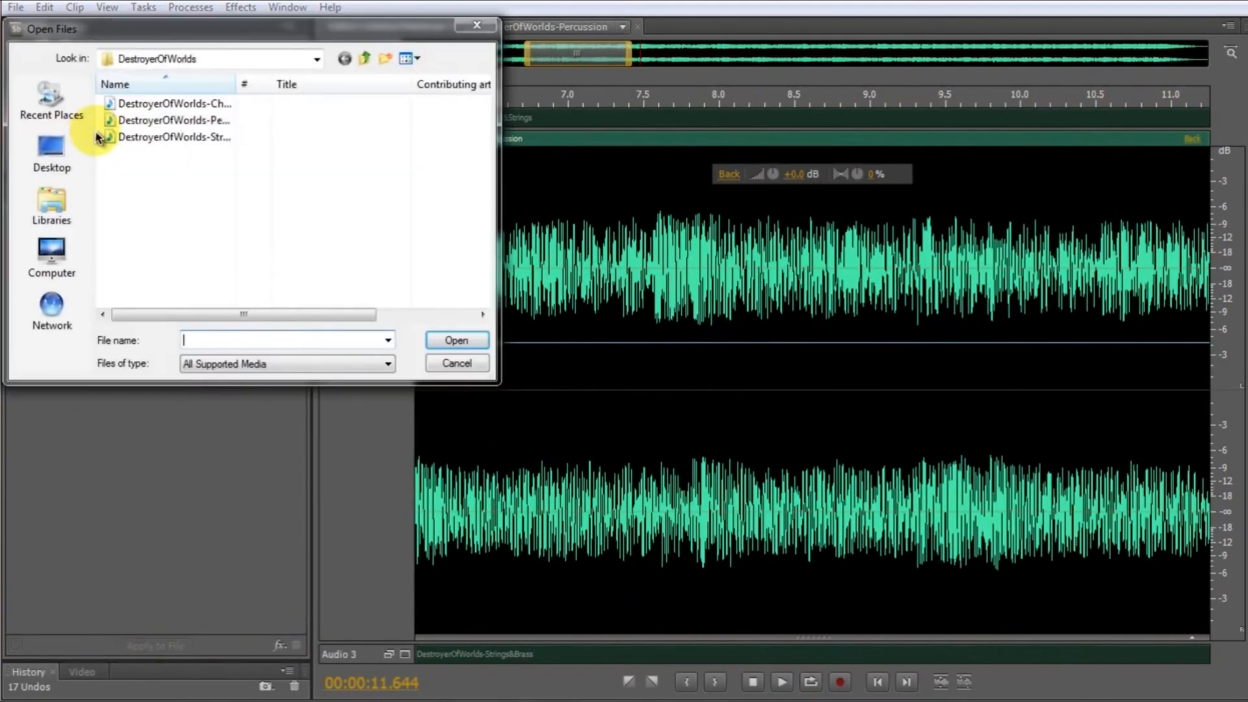
{"action": "left_click", "coordinate": [473, 361]}
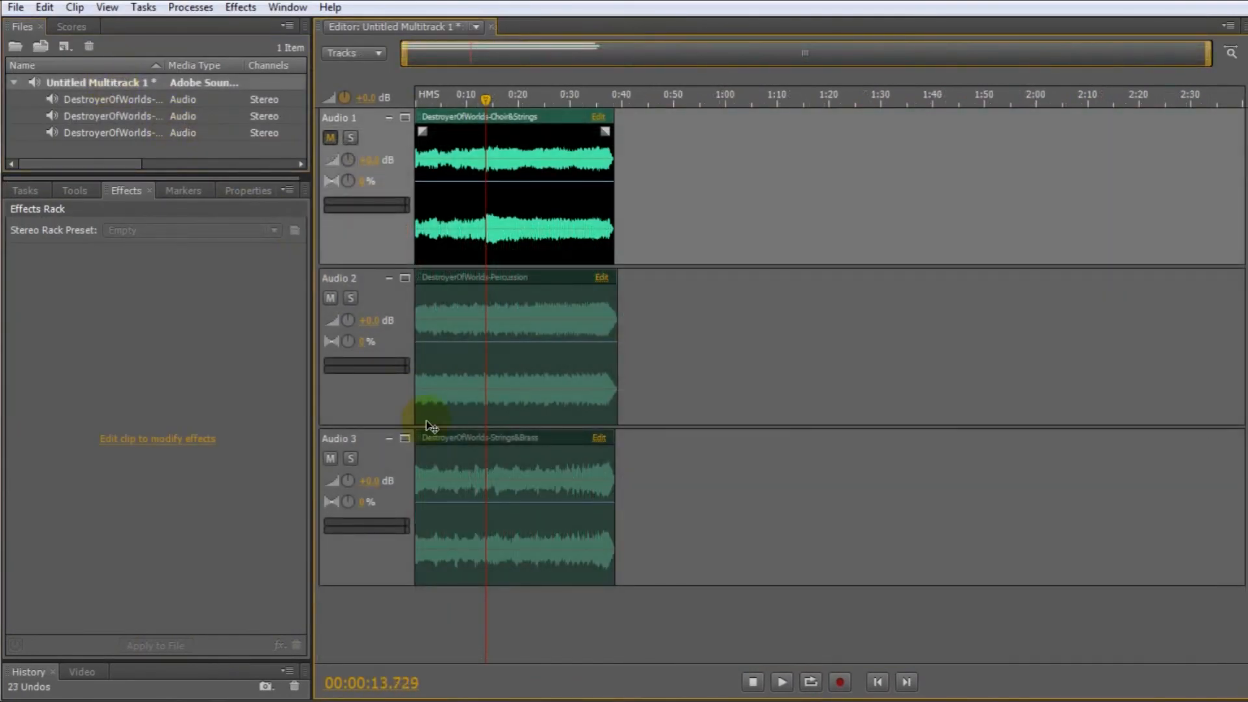
Play the multitrack mix from the start while adjusting the pan of track Audio 2 and unmuting track Audio 1
{"action": "left_click", "coordinate": [875, 689]}
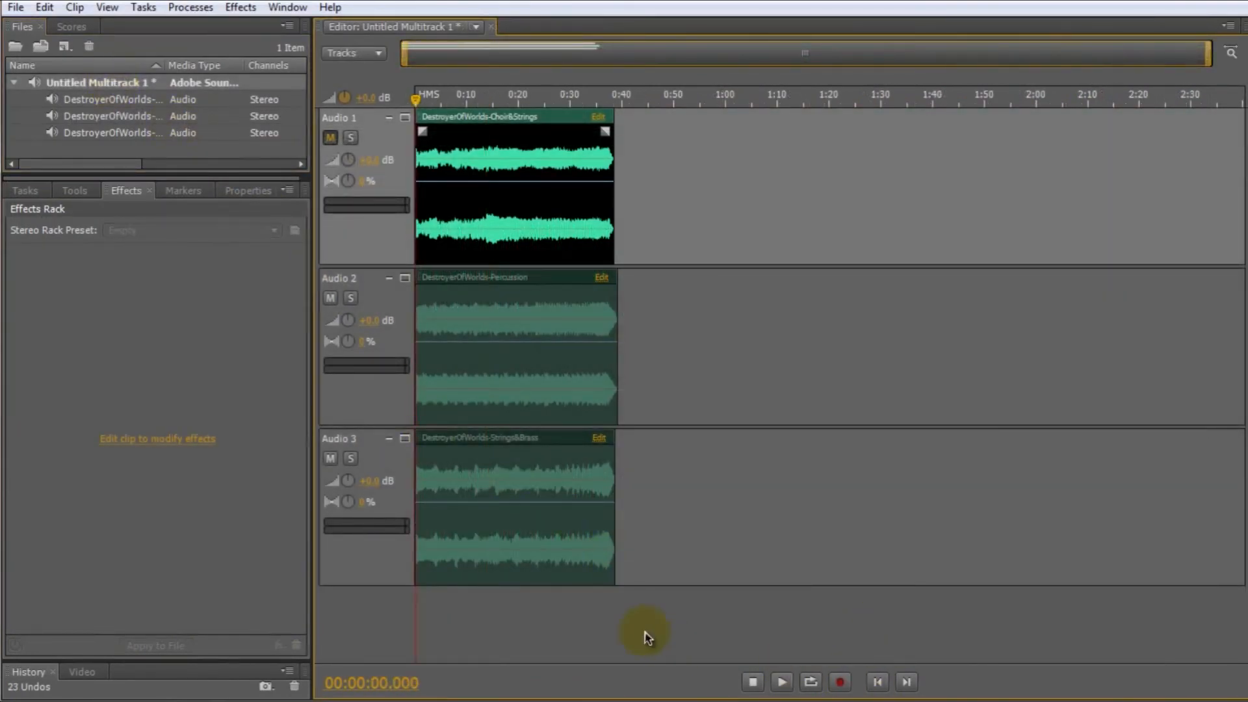
{"action": "key", "text": "space"}
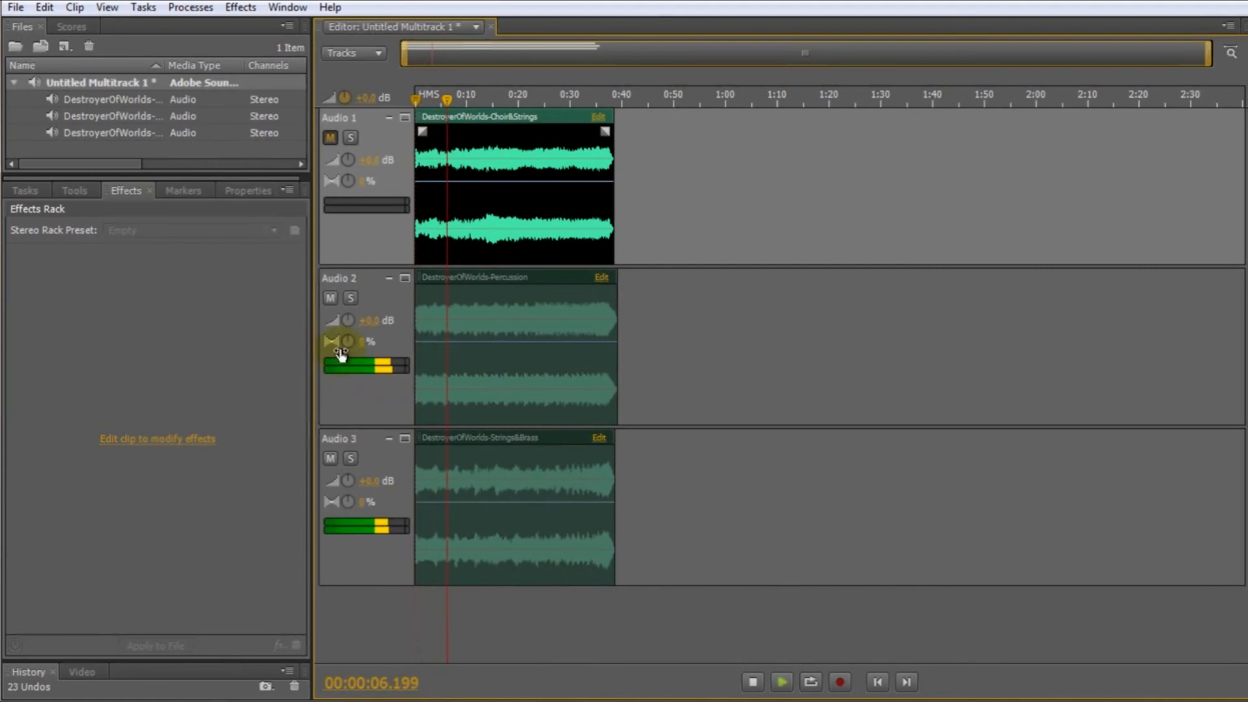
{"action": "left_click_drag", "start_coordinate": [351, 346], "coordinate": [347, 350]}
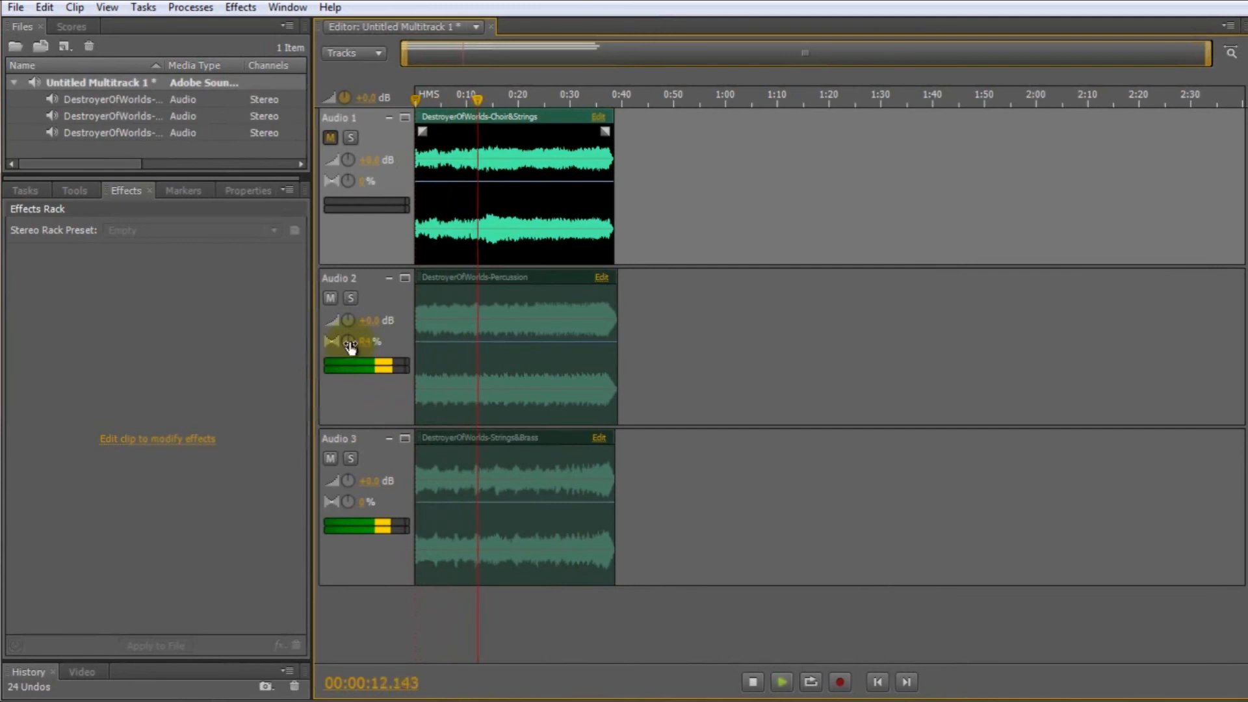
{"action": "left_click", "coordinate": [331, 137]}
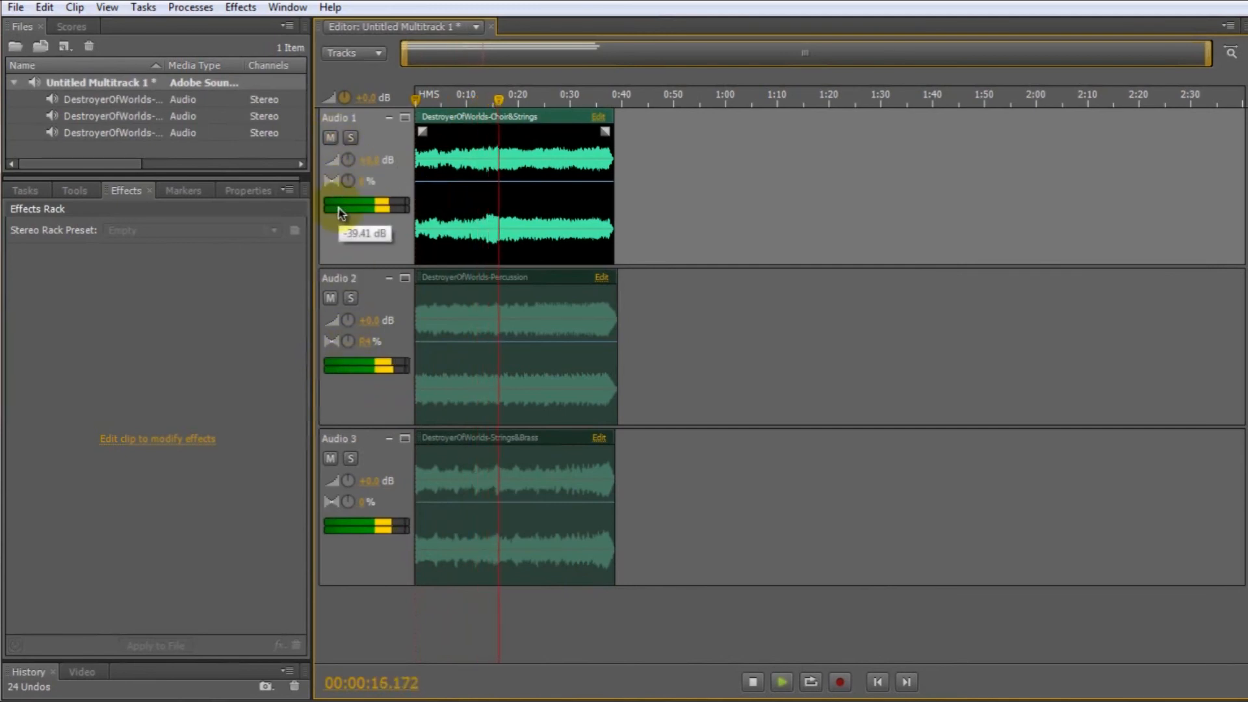